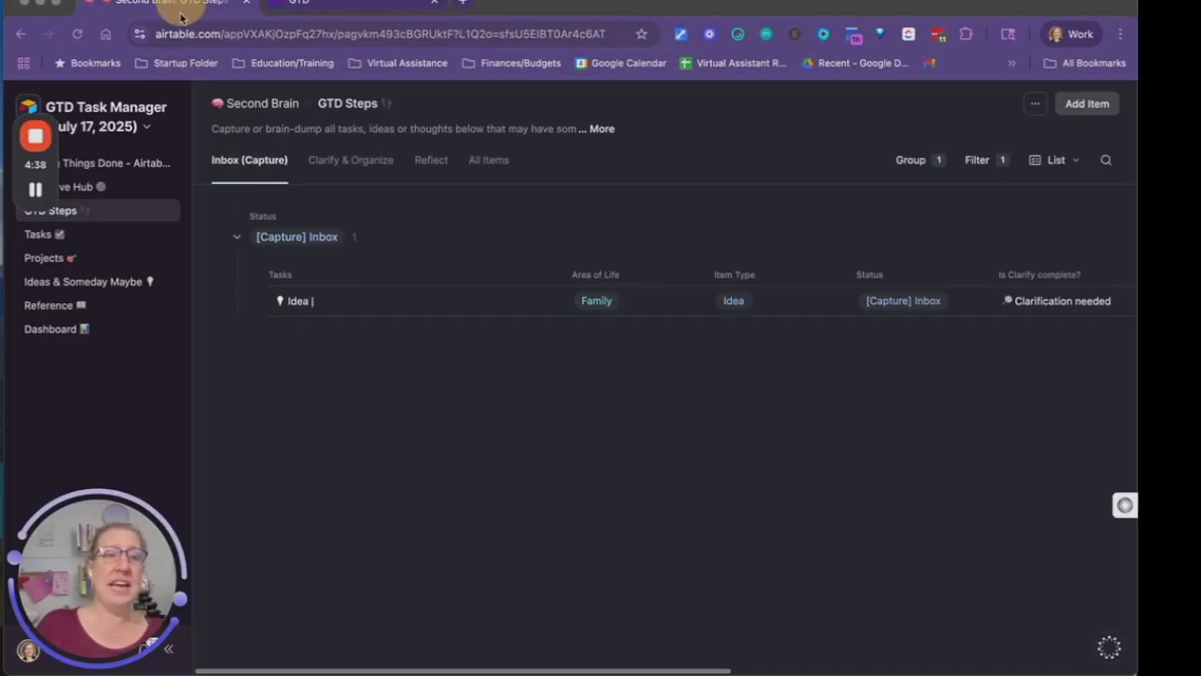
{"action": "left_click_drag", "start_coordinate": [47, 159], "coordinate": [606, 1]}
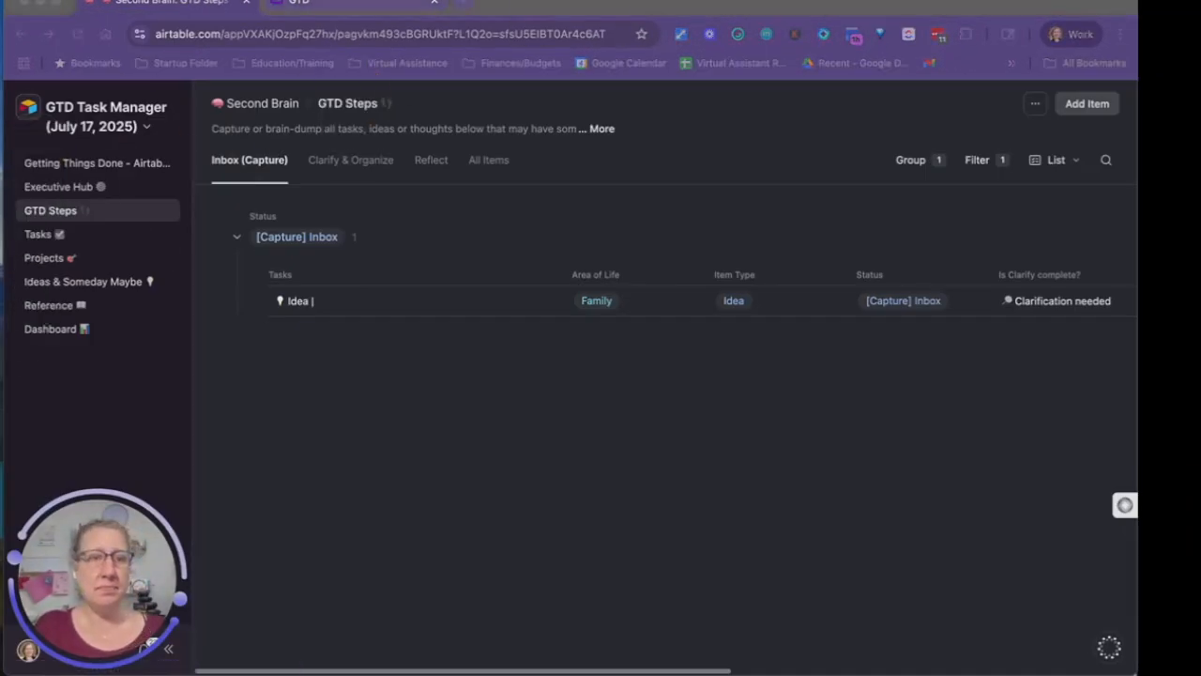
{"action": "left_click", "coordinate": [590, 480]}
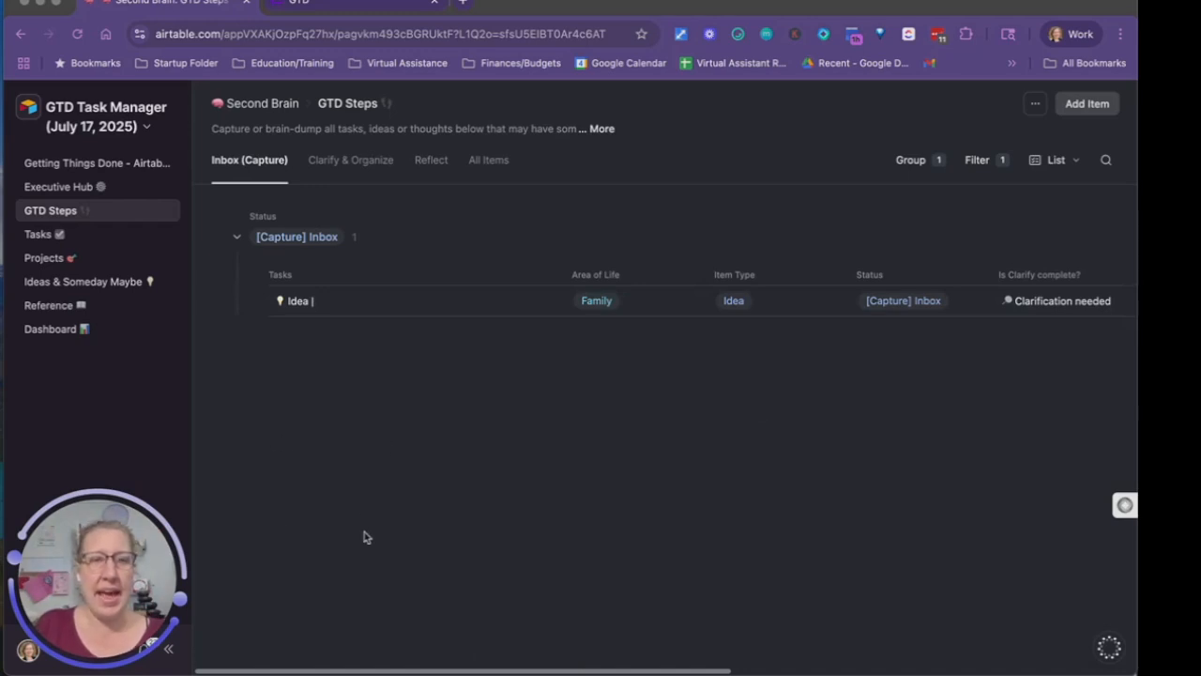
Step: Start a new GTD capture entry named "Need to buy a bike for my son."
{"action": "left_click", "coordinate": [1084, 109]}
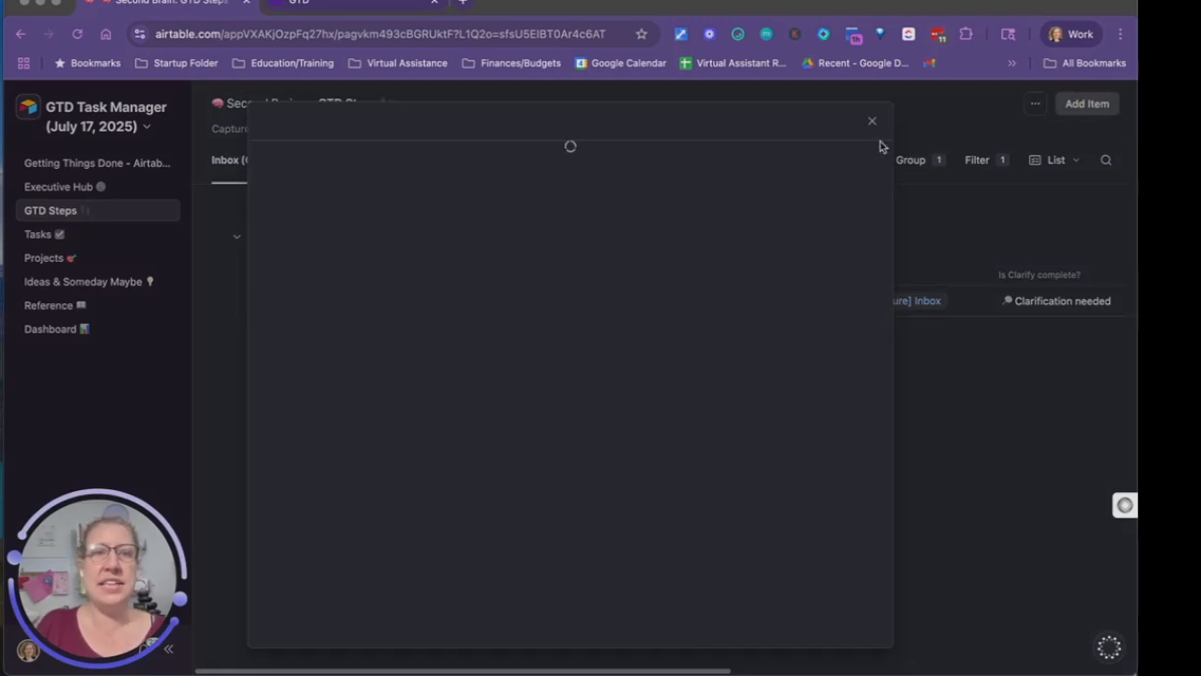
{"action": "left_click", "coordinate": [374, 300]}
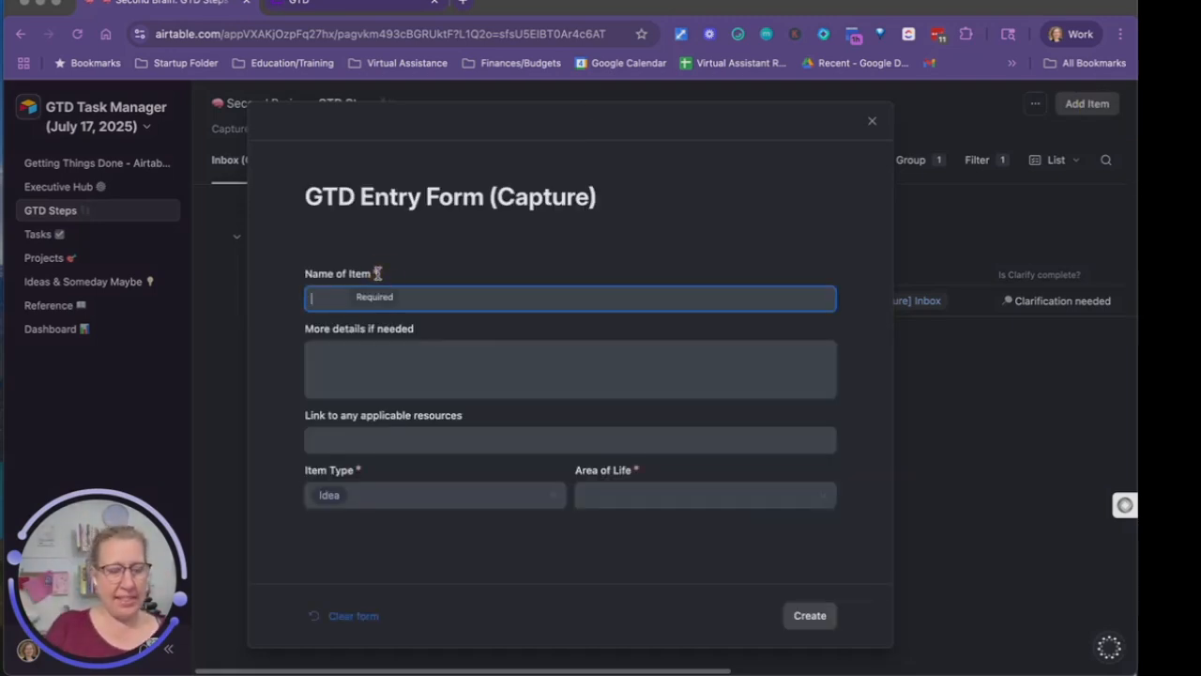
{"action": "type", "text": "Ne"}
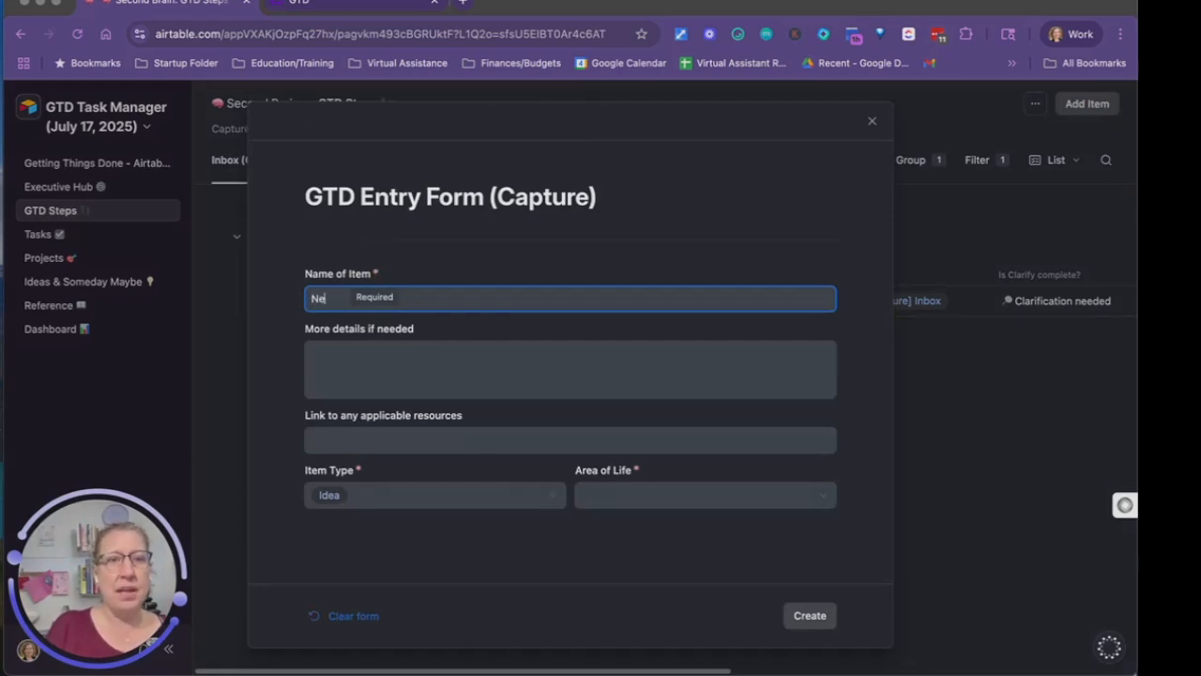
{"action": "type", "text": "ed to t for my son."}
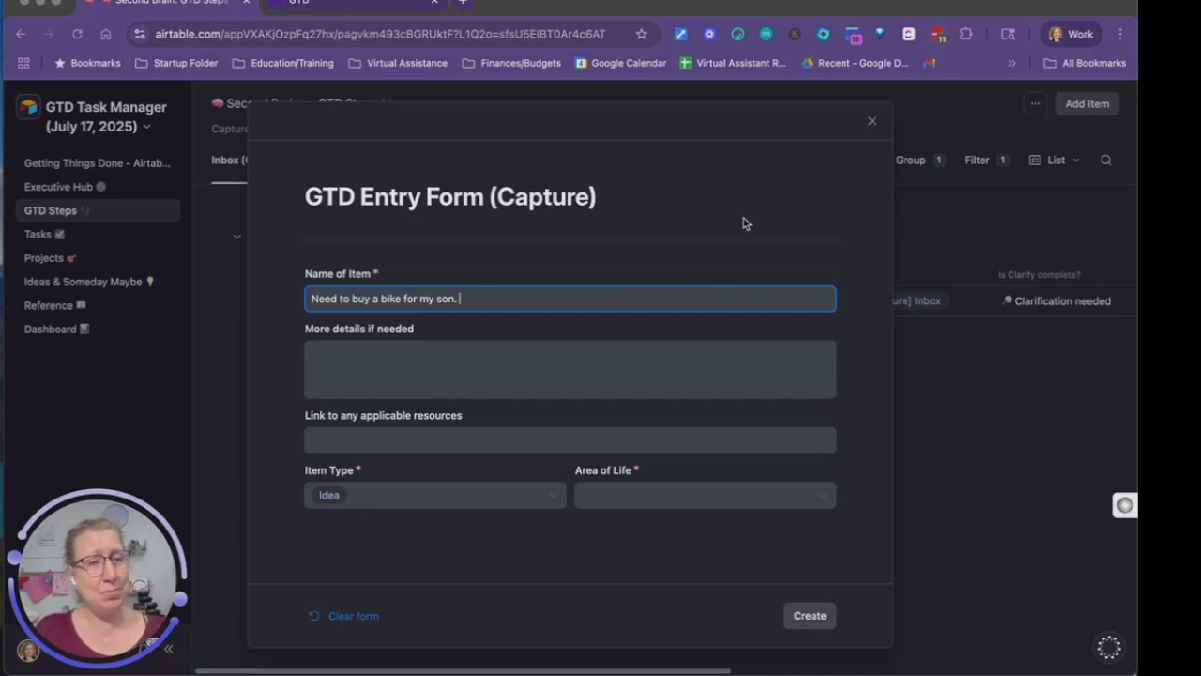
{"action": "left_click", "coordinate": [538, 356]}
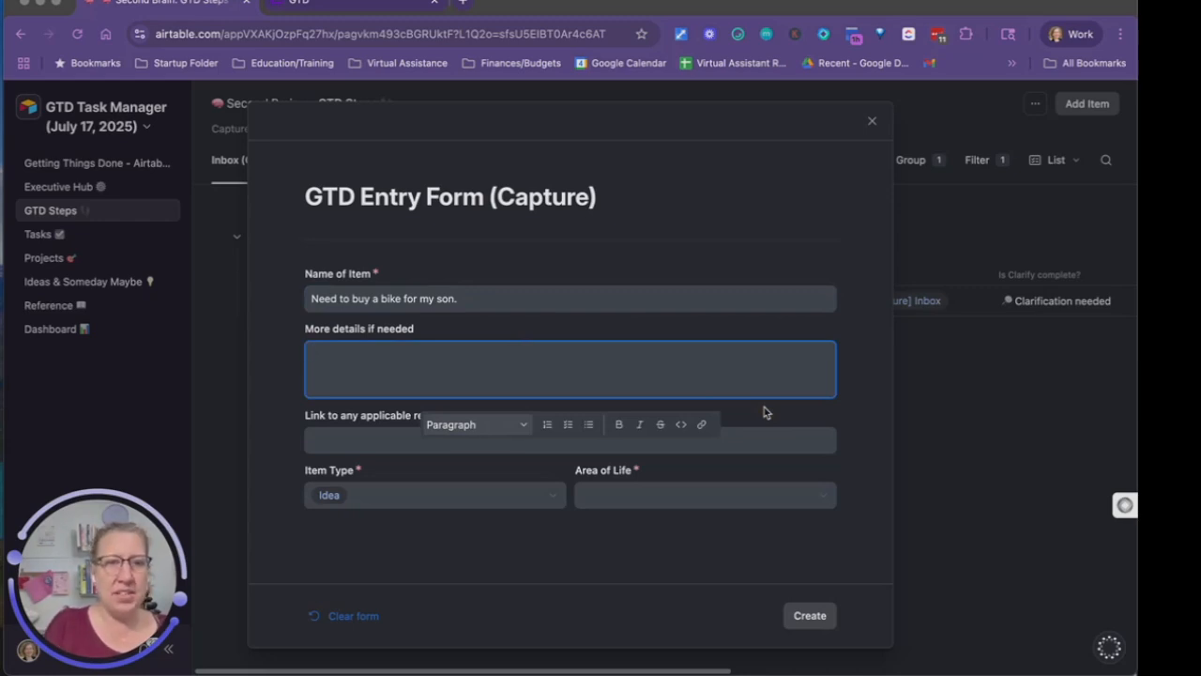
{"action": "type", "text": "Need to purchase before school starts"}
{"action": "left_click", "coordinate": [367, 438]}
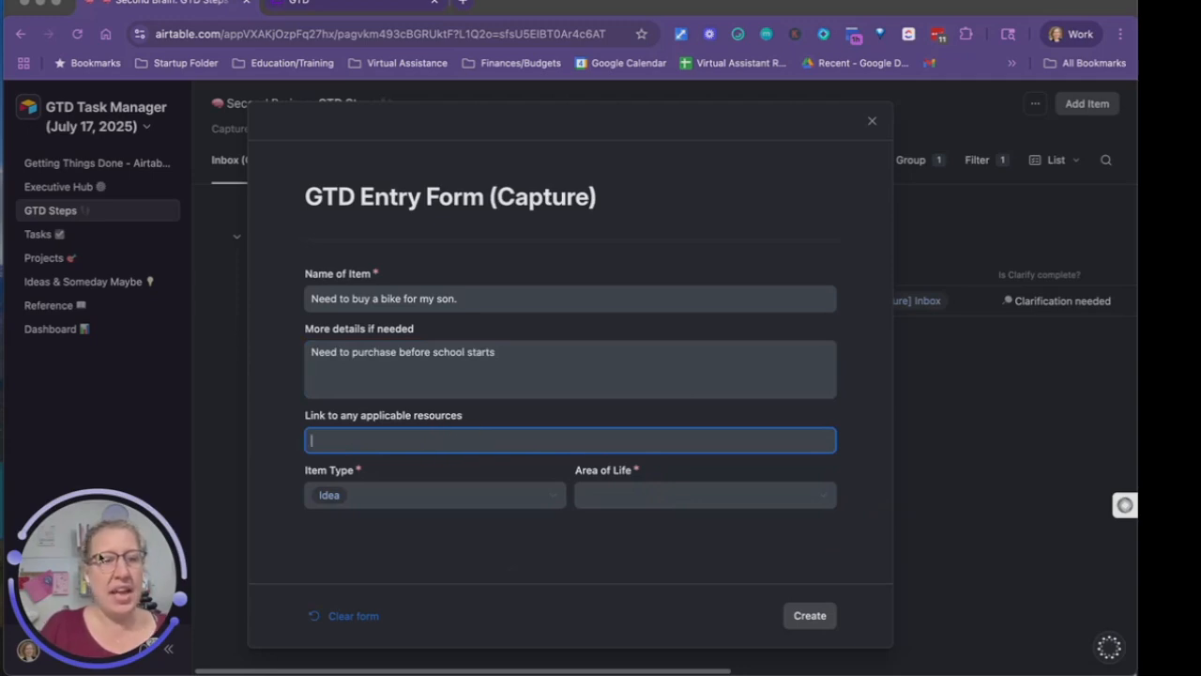
{"action": "type", "text": "www.b"}
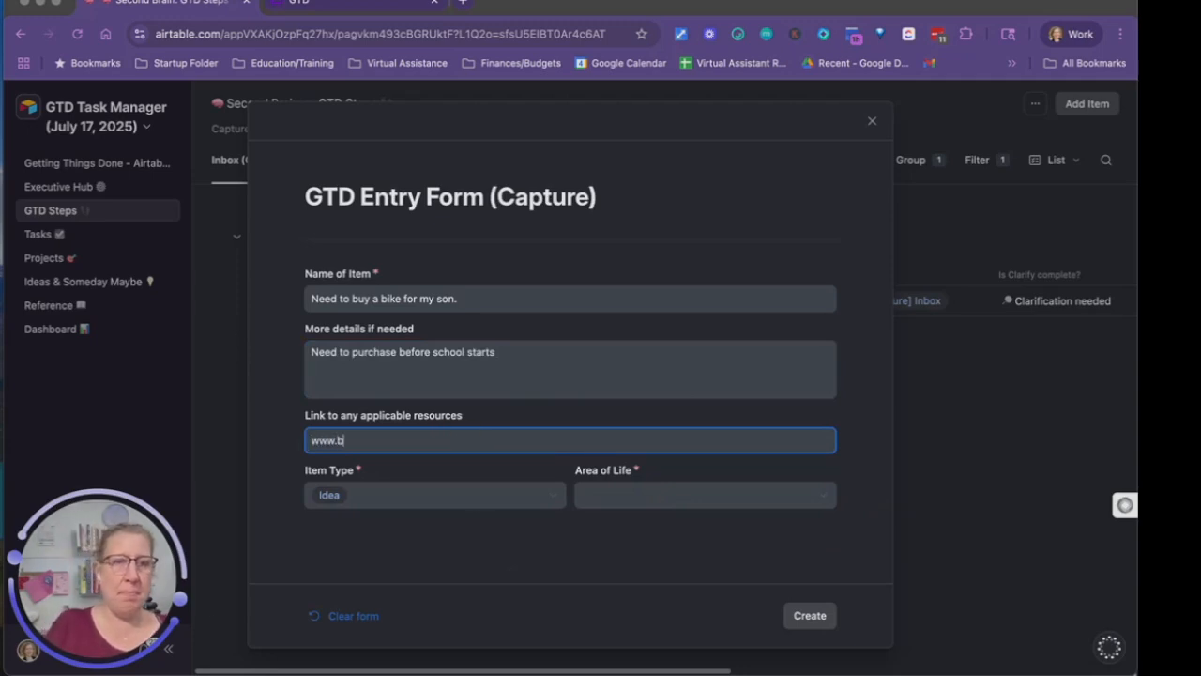
{"action": "type", "text": "ikesstore.com"}
{"action": "key", "text": "Tab"}
{"action": "left_click", "coordinate": [451, 537]}
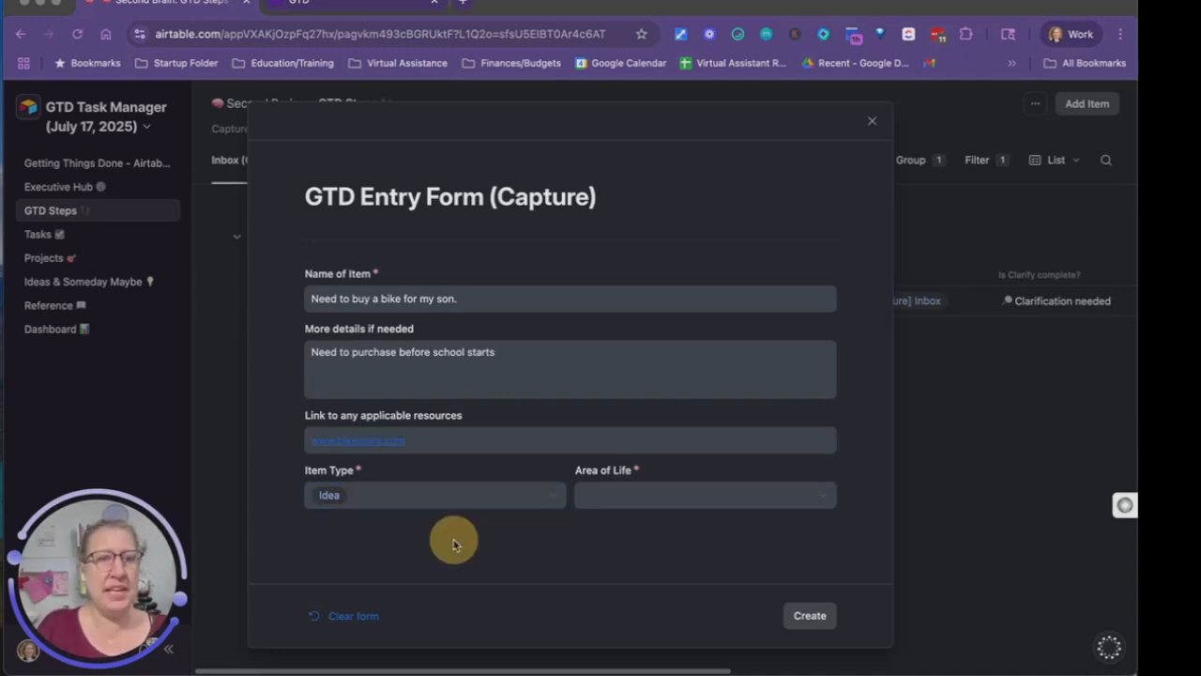
Step: Classify the entry as a 1-time Task in the Family area of life and create it
{"action": "left_click", "coordinate": [382, 501]}
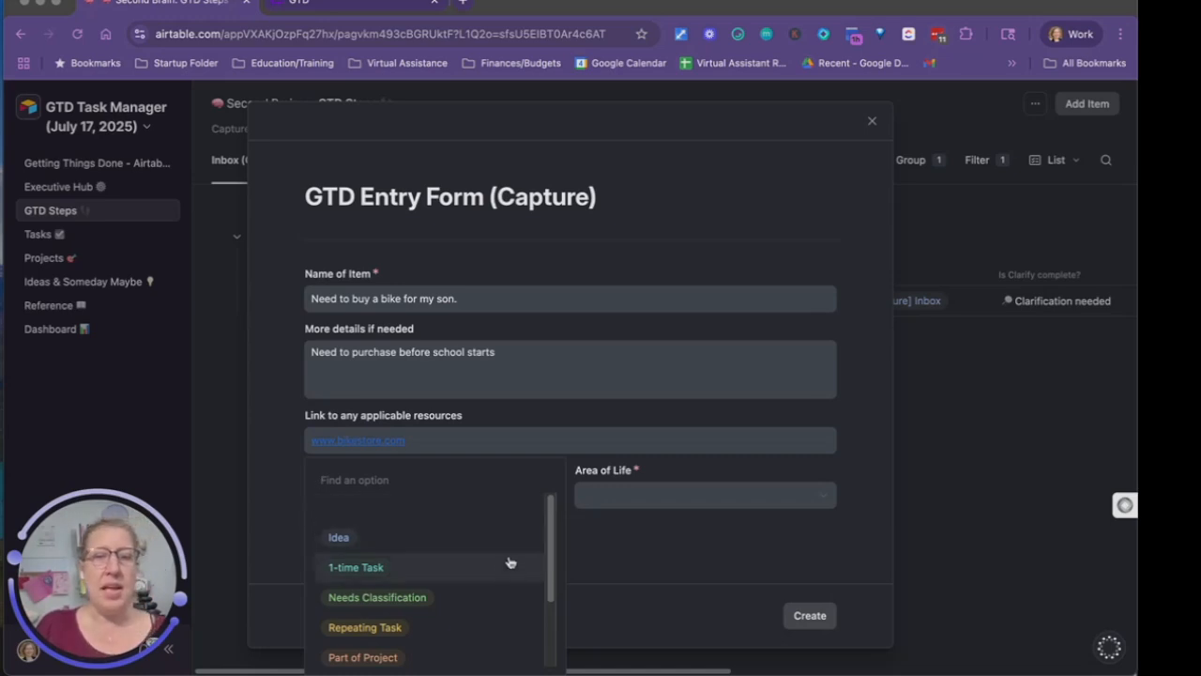
{"action": "left_click", "coordinate": [420, 581]}
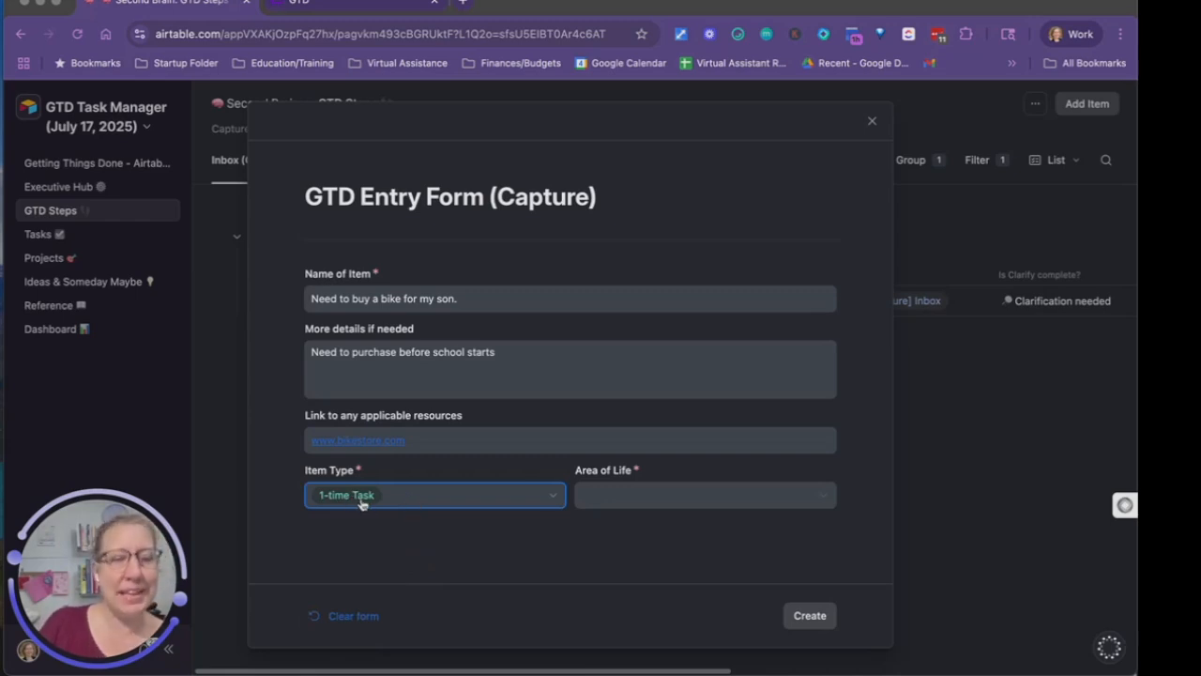
{"action": "left_click", "coordinate": [704, 497]}
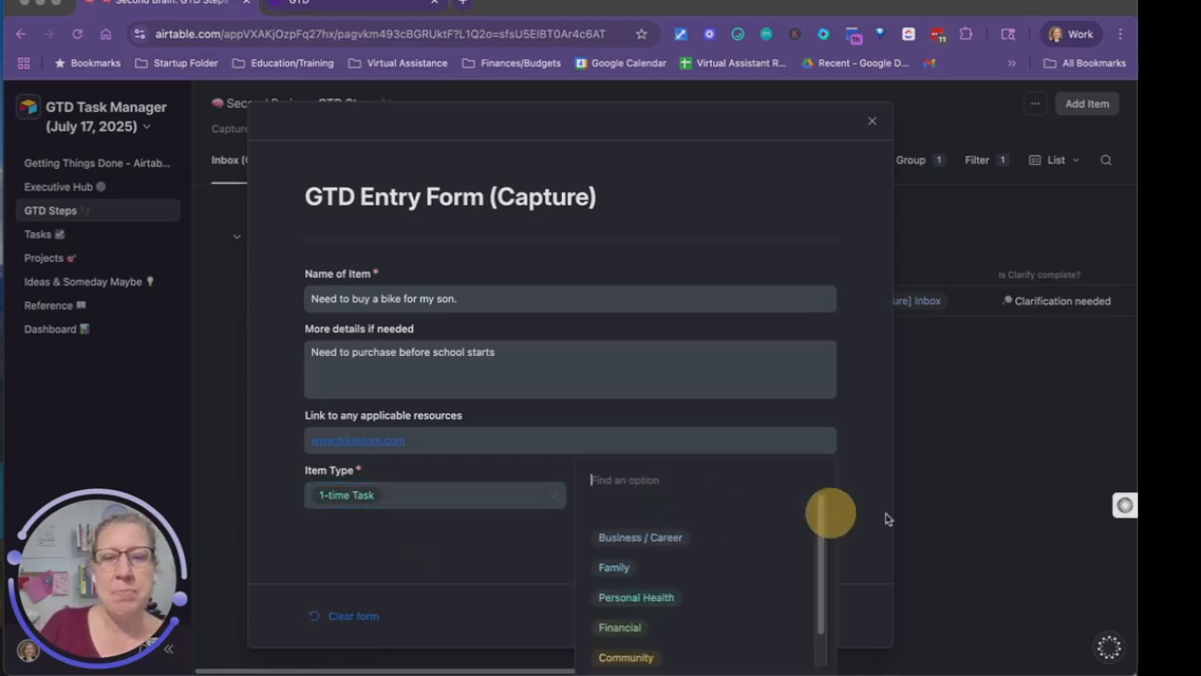
{"action": "left_click", "coordinate": [629, 568]}
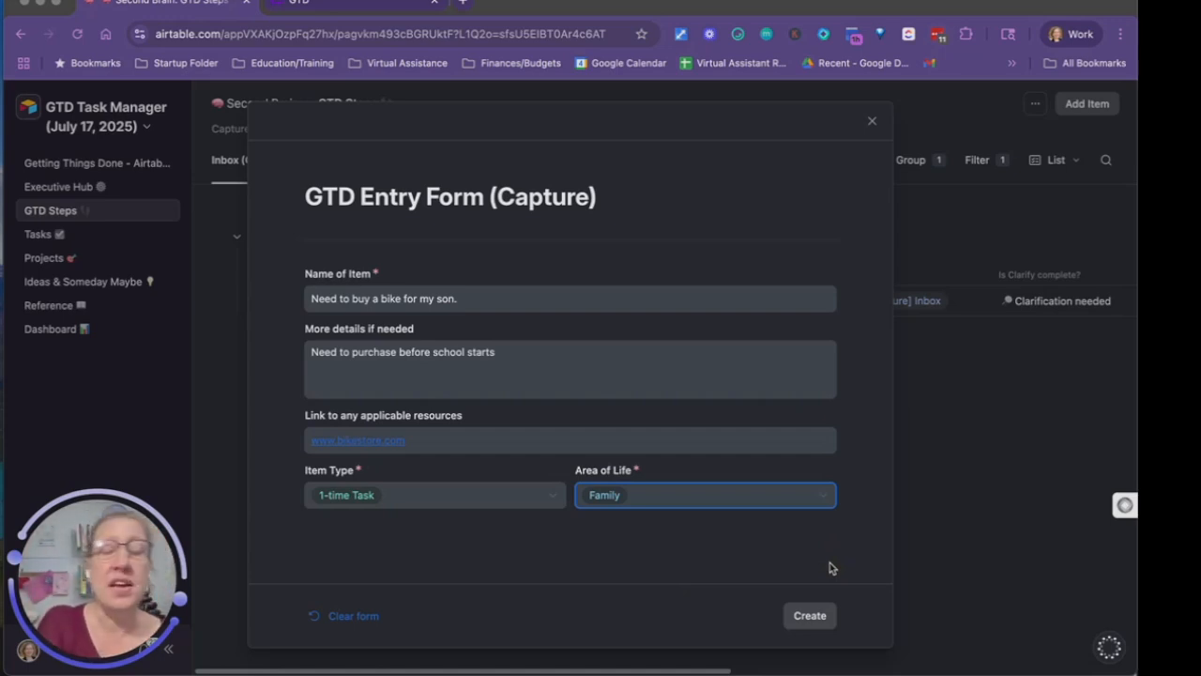
{"action": "left_click", "coordinate": [809, 619]}
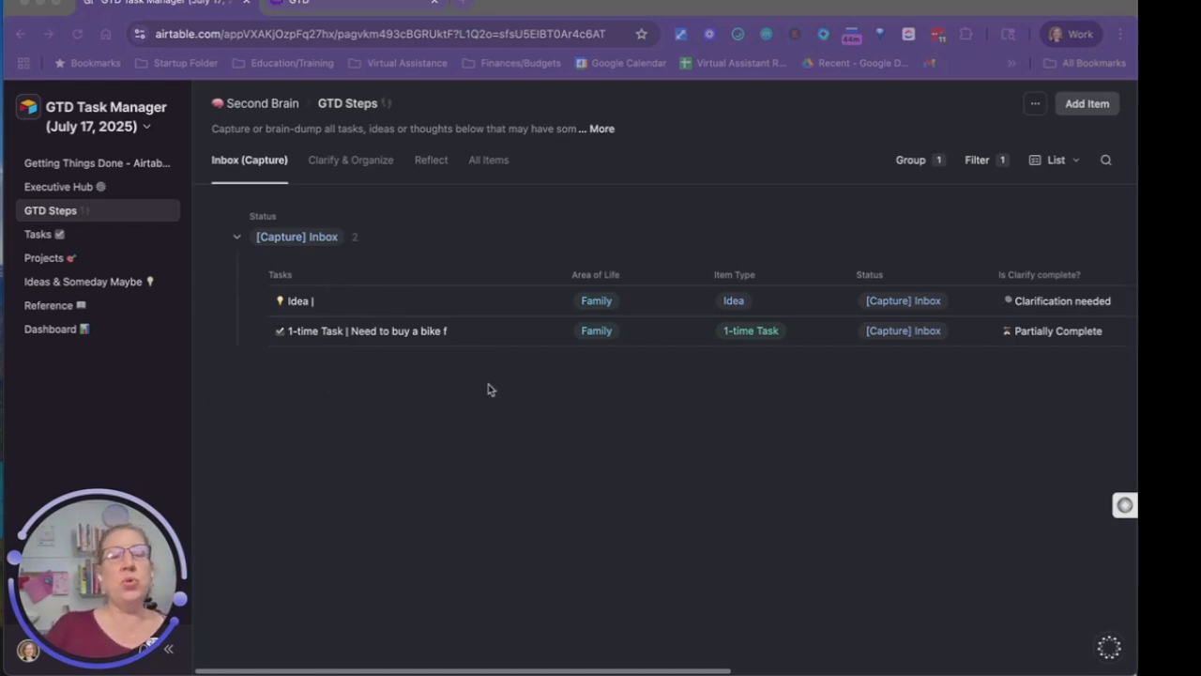
Step: Review the items awaiting Clarify & Organize and open the bike purchase task's record
{"action": "left_click", "coordinate": [351, 164]}
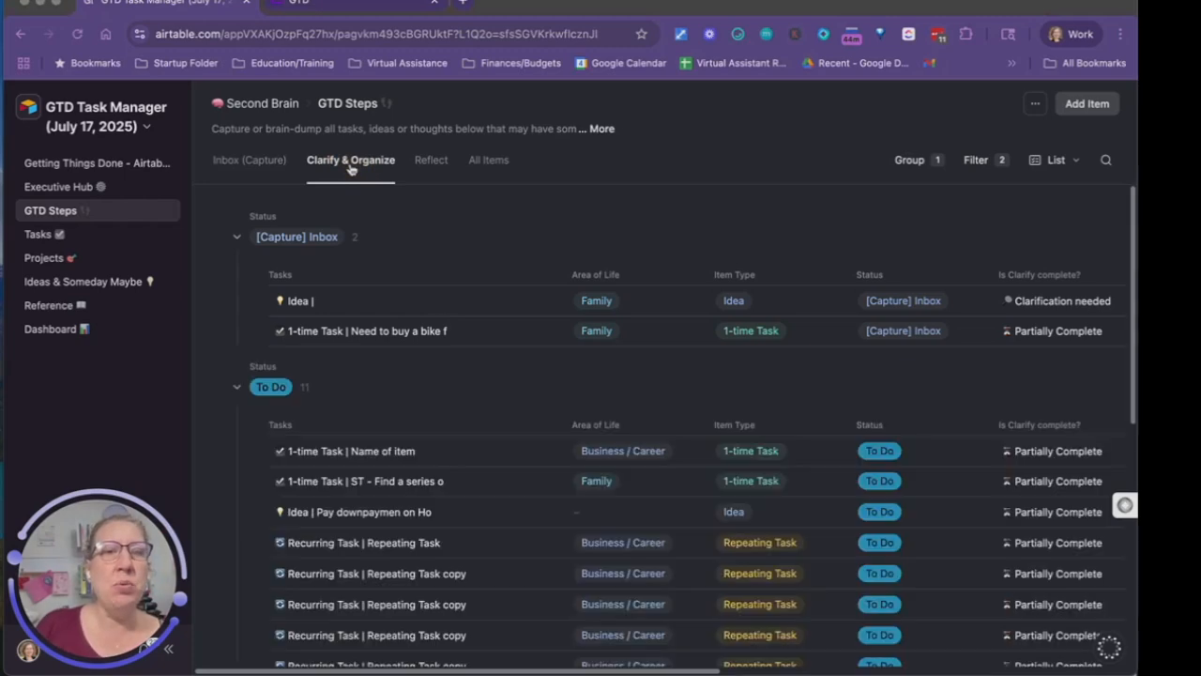
{"action": "scroll", "coordinate": [532, 364], "scroll_direction": "down", "scroll_amount": 5}
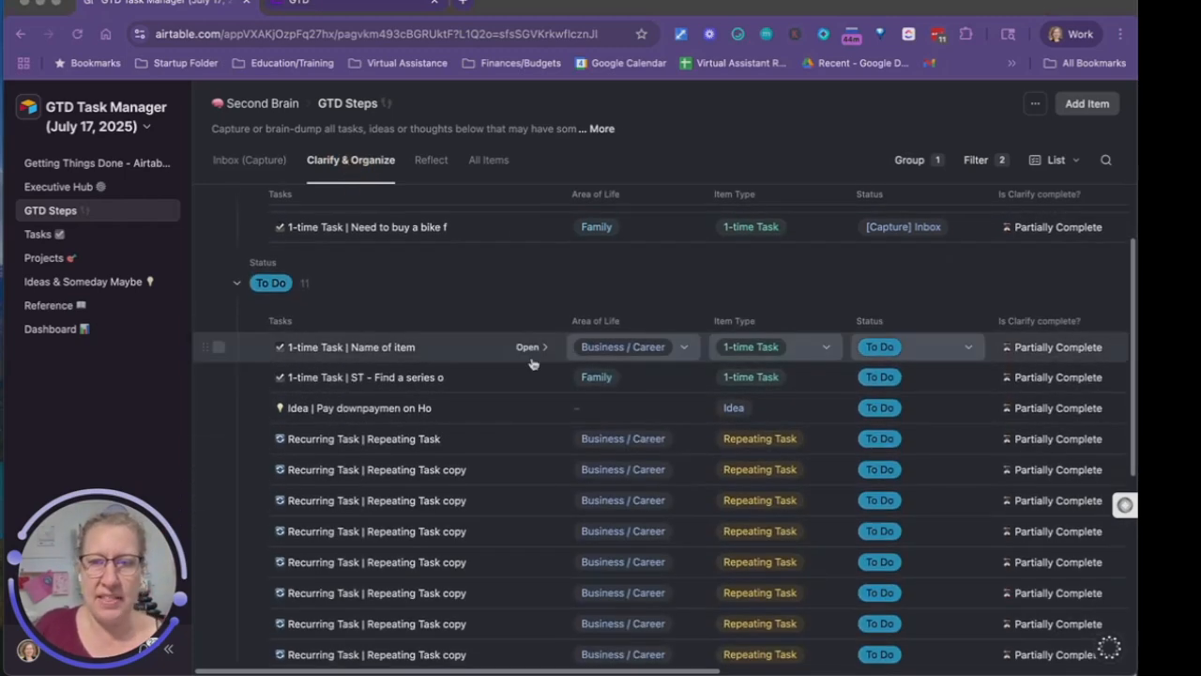
{"action": "scroll", "coordinate": [532, 364], "scroll_direction": "down", "scroll_amount": 5}
{"action": "scroll", "coordinate": [531, 357], "scroll_direction": "up", "scroll_amount": 10}
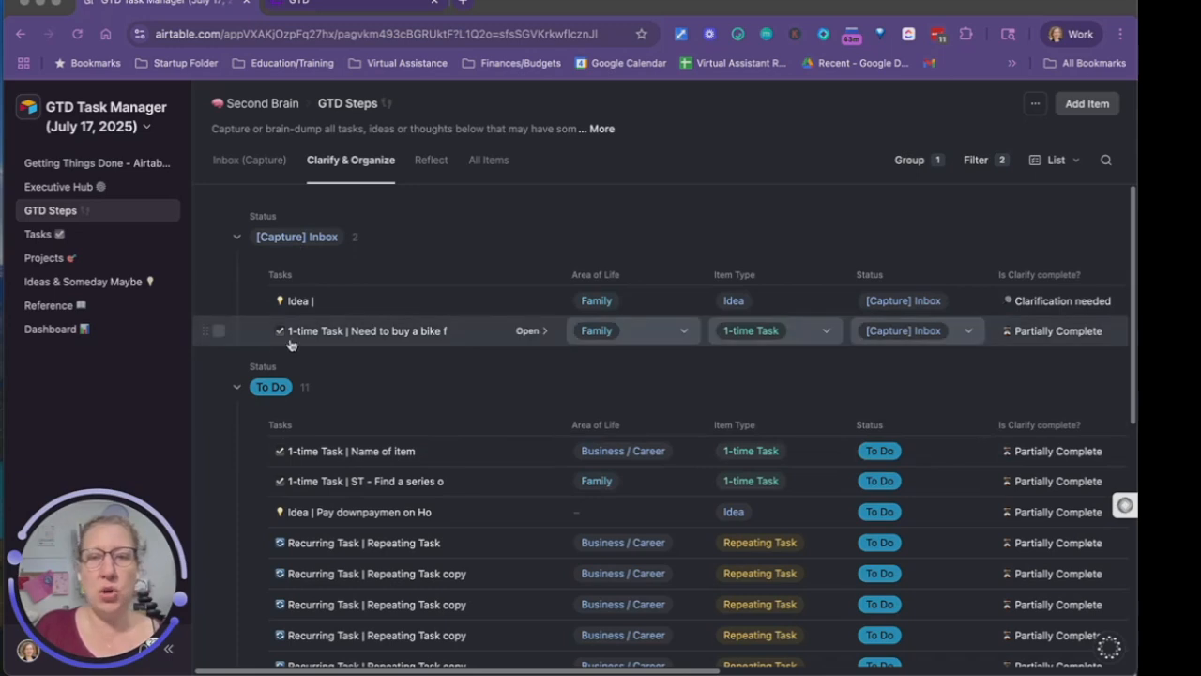
{"action": "left_click", "coordinate": [529, 331]}
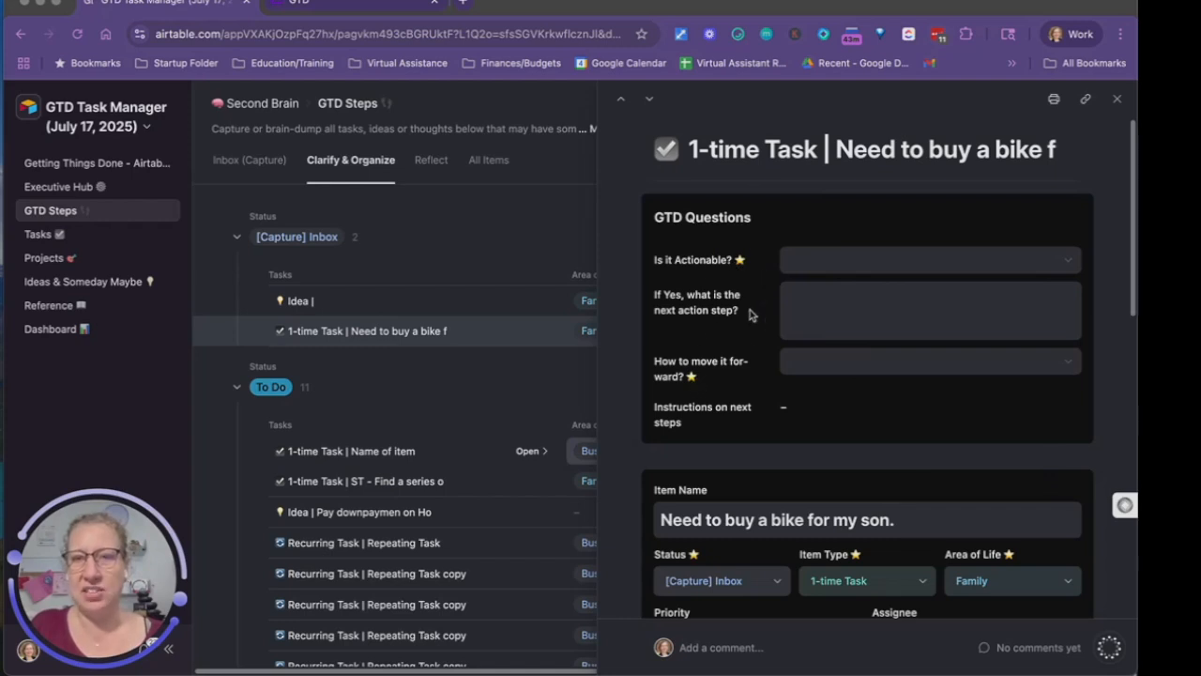
Step: Mark the bike task as actionable with Yes and enter "Take son to bike store" as its next action step
{"action": "left_click", "coordinate": [873, 259]}
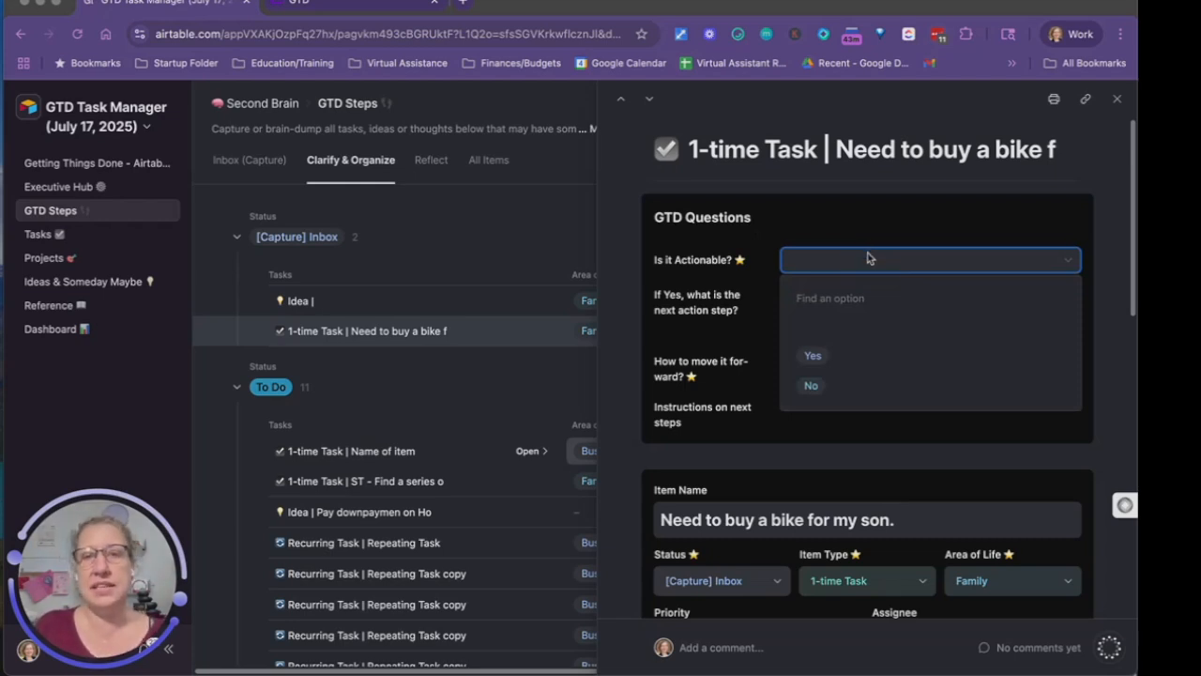
{"action": "left_click", "coordinate": [869, 363]}
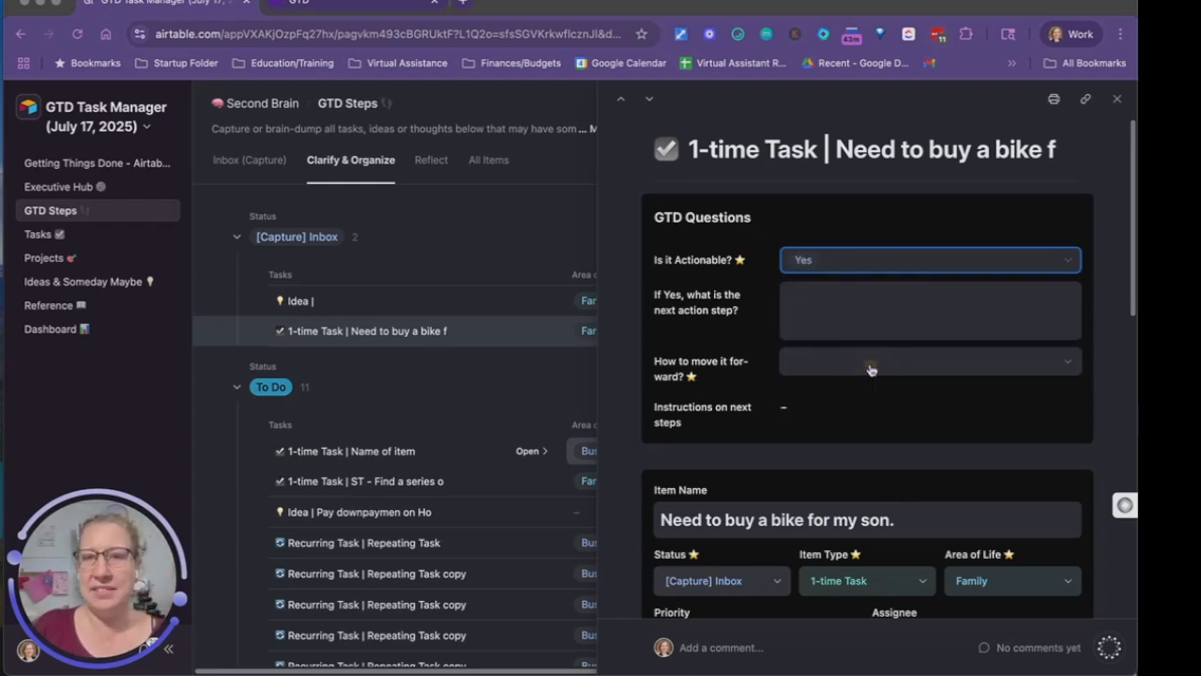
{"action": "left_click", "coordinate": [850, 325]}
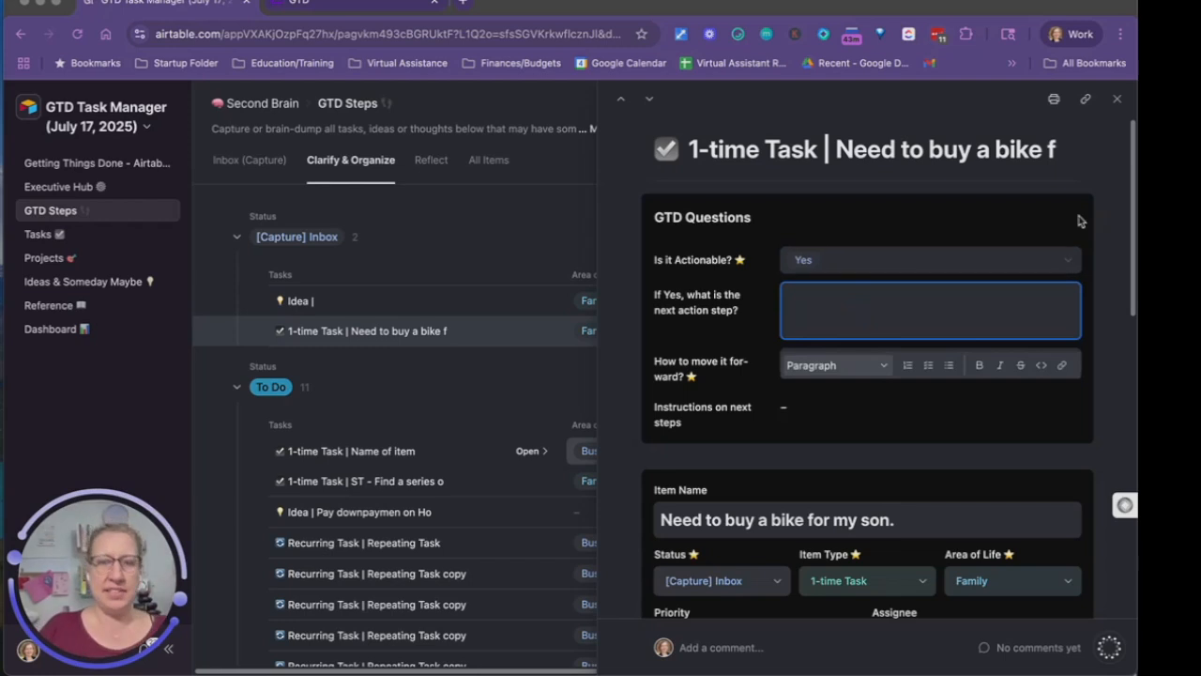
{"action": "type", "text": "Take s"}
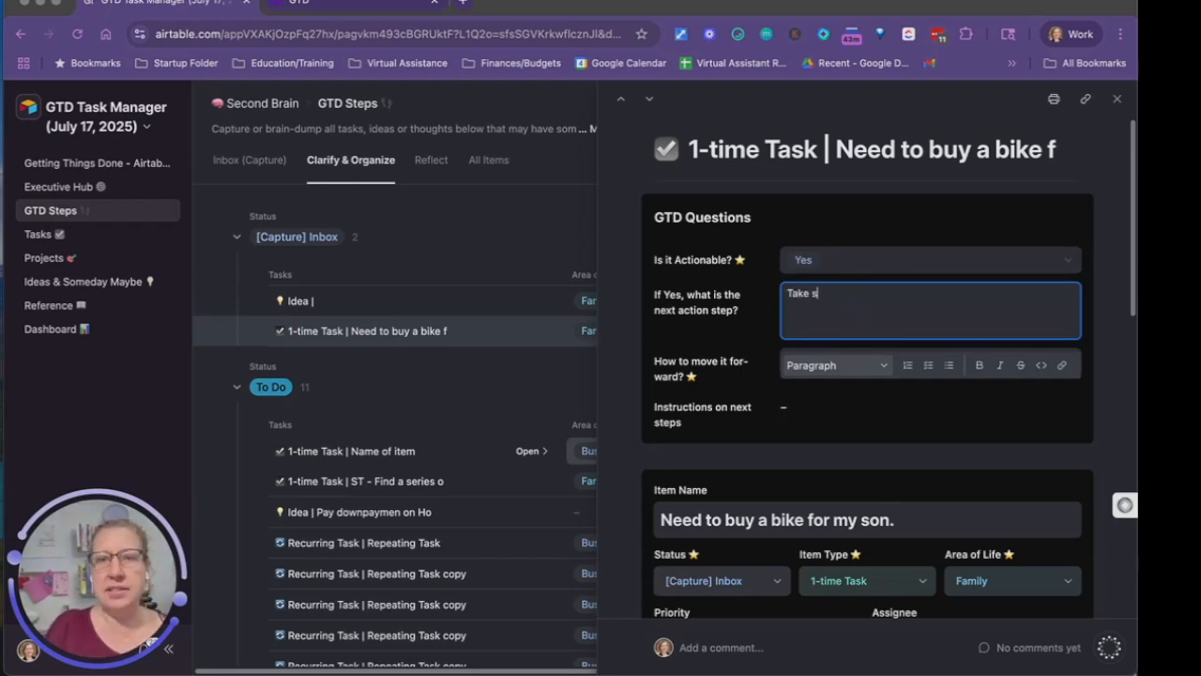
{"action": "type", "text": "on to bike store"}
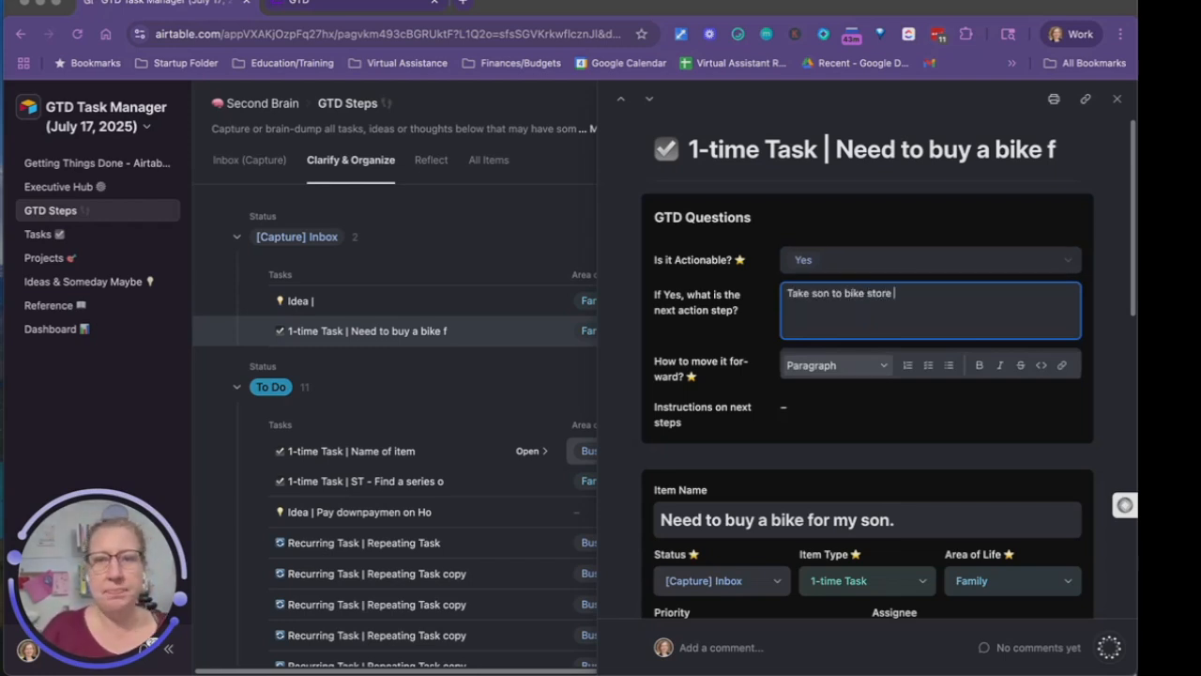
{"action": "left_click", "coordinate": [978, 423]}
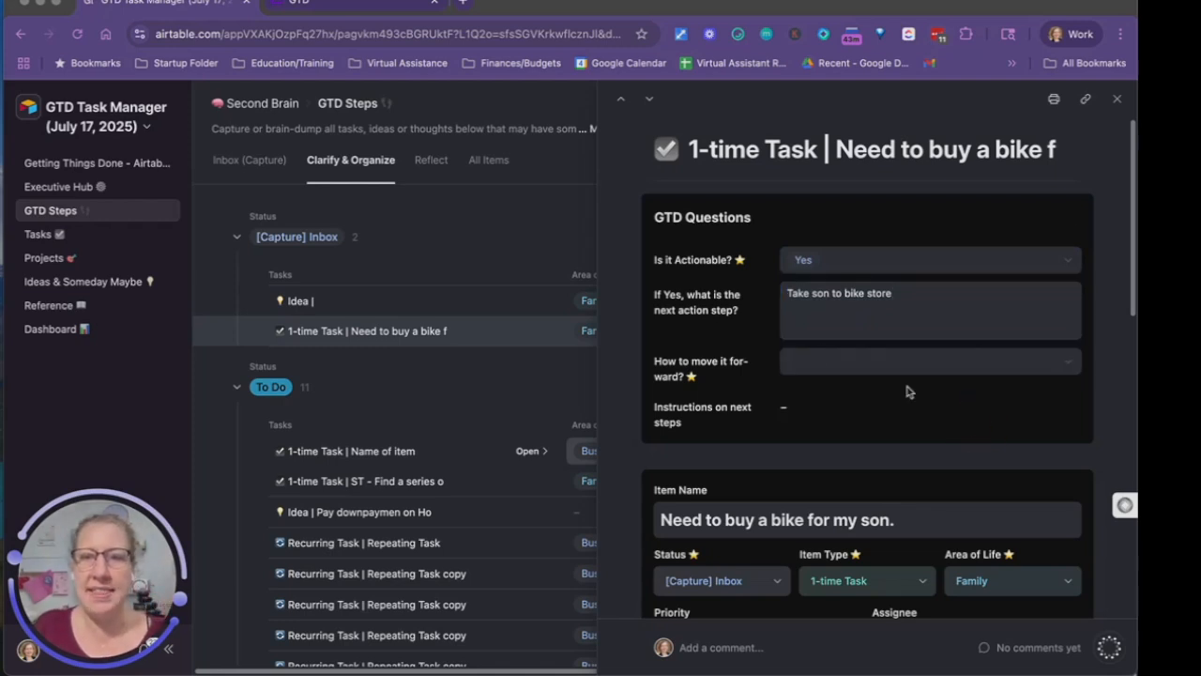
Step: Choose Create Task/Project as the way to move the bike task forward
{"action": "left_click", "coordinate": [832, 373]}
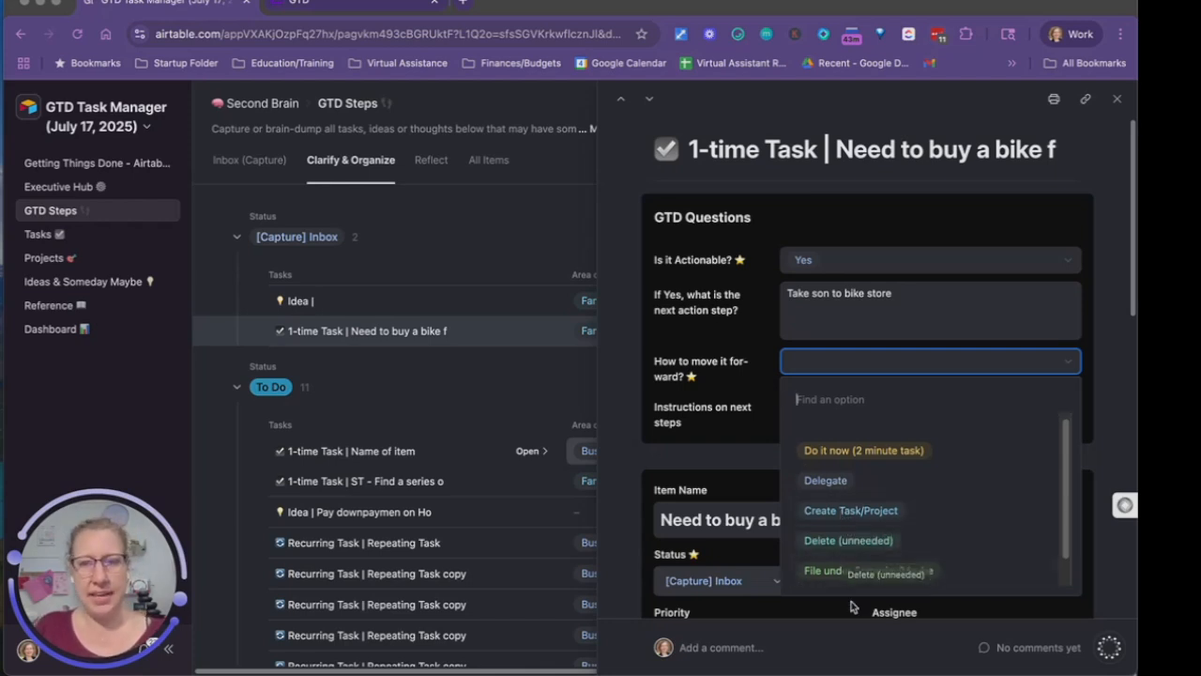
{"action": "scroll", "coordinate": [937, 577], "scroll_direction": "down", "scroll_amount": 1}
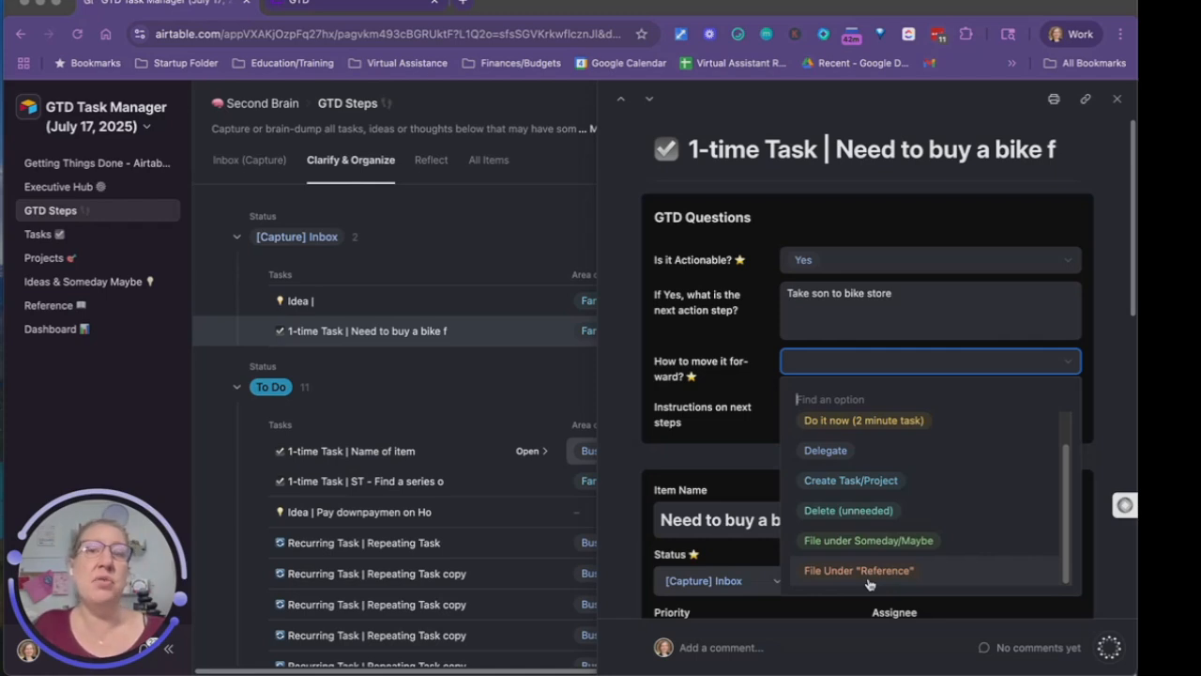
{"action": "left_click", "coordinate": [850, 481]}
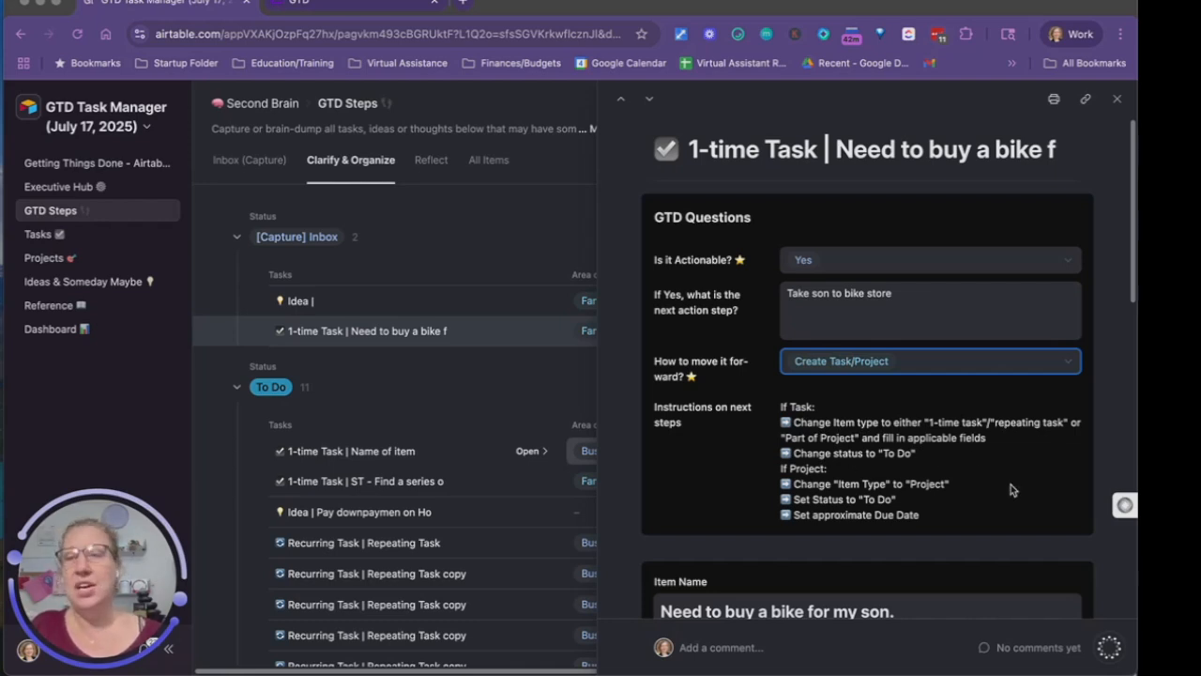
Step: Keep the bike task's item type as 1-time Task and set its status to To Do
{"action": "scroll", "coordinate": [1011, 487], "scroll_direction": "down", "scroll_amount": 3}
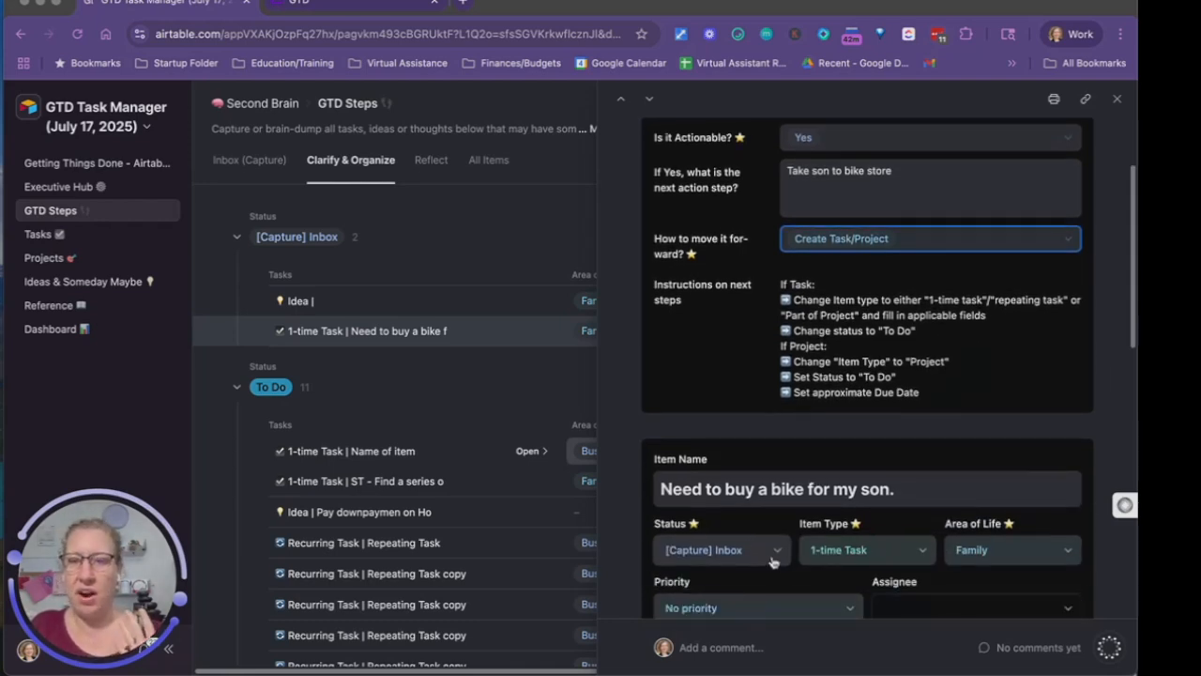
{"action": "left_click", "coordinate": [859, 554]}
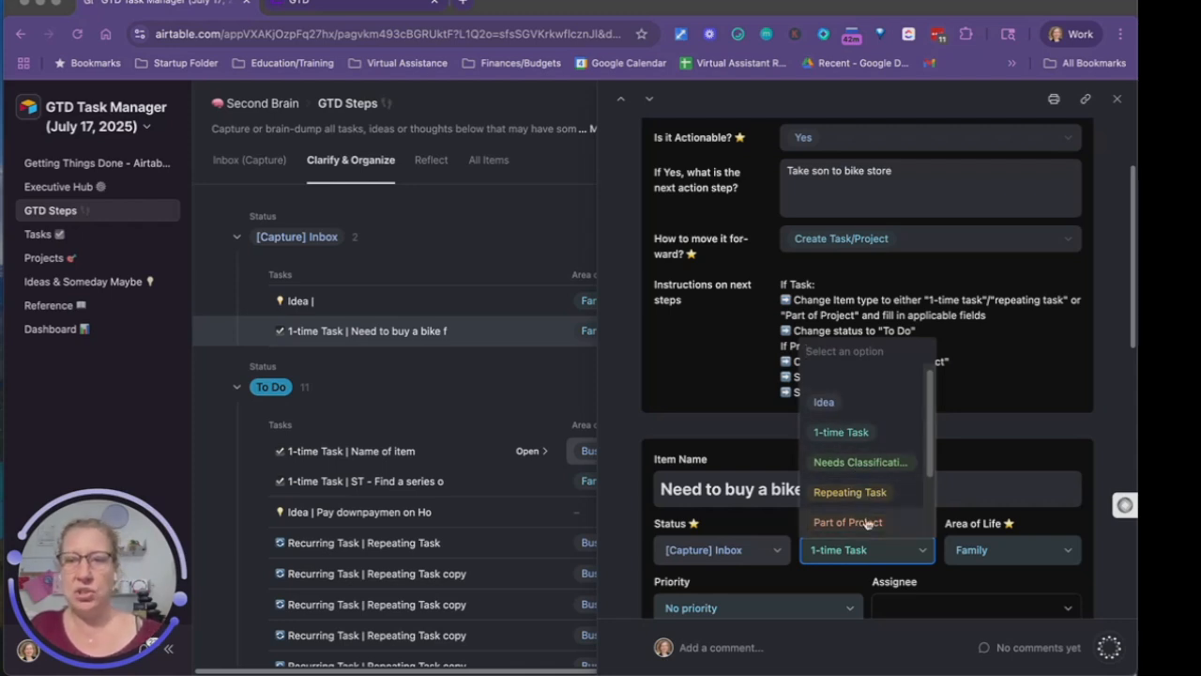
{"action": "scroll", "coordinate": [867, 521], "scroll_direction": "down", "scroll_amount": 1}
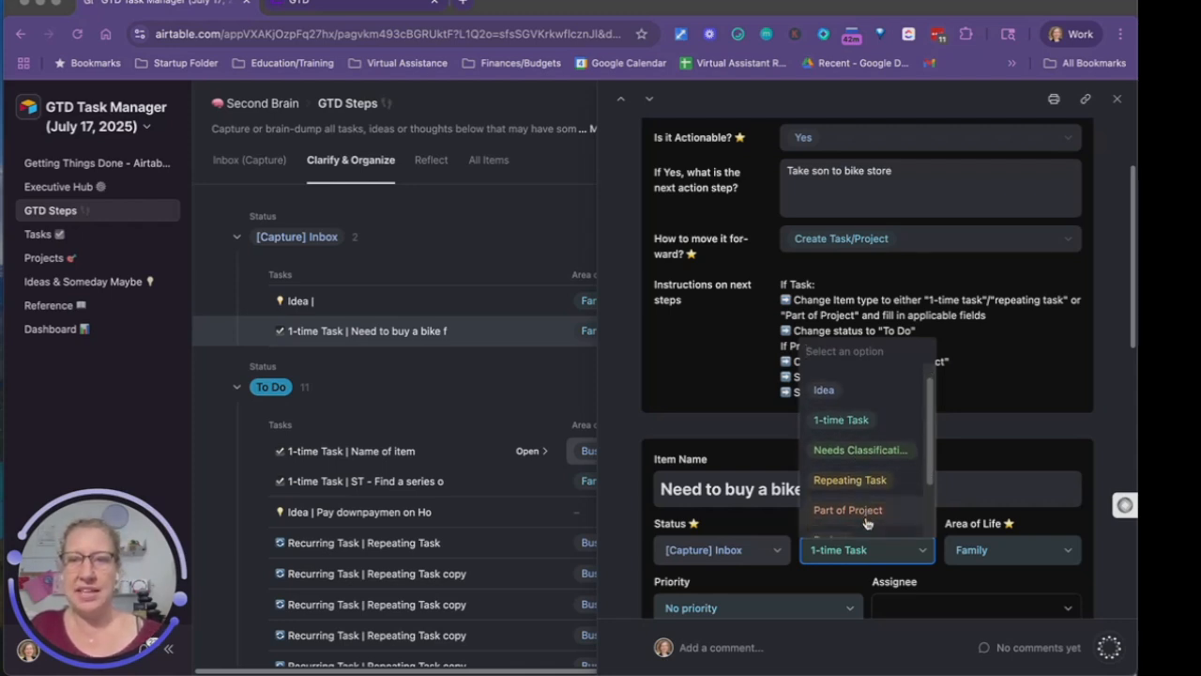
{"action": "left_click", "coordinate": [874, 423]}
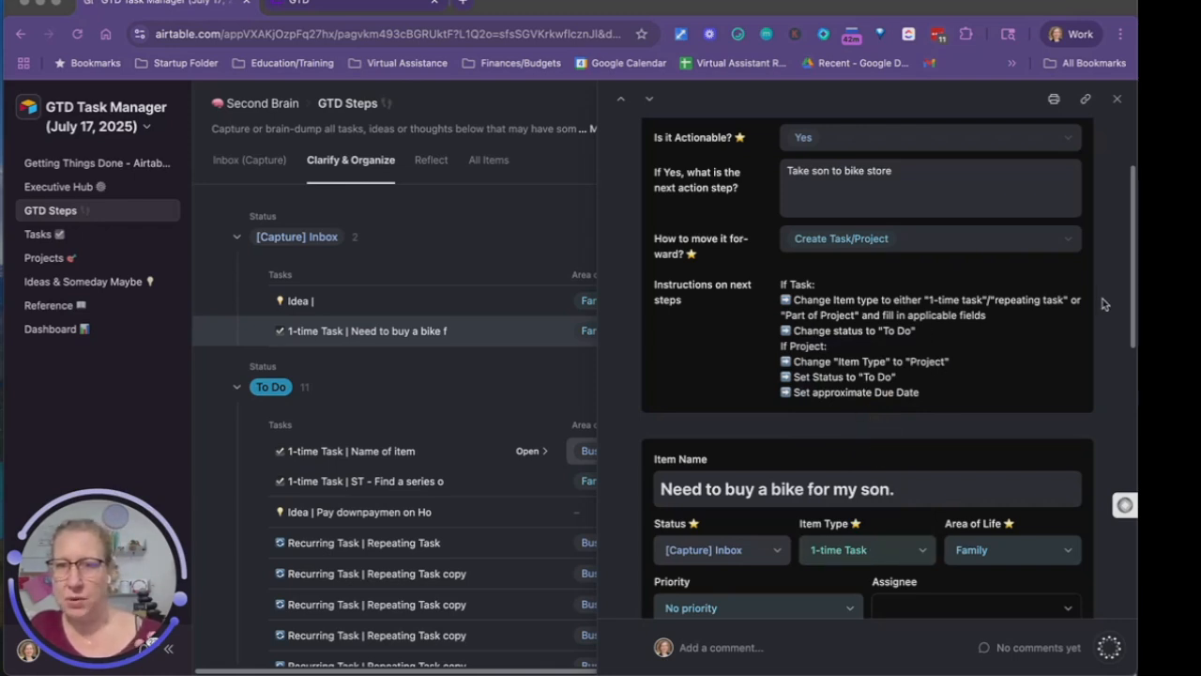
{"action": "left_click", "coordinate": [736, 558]}
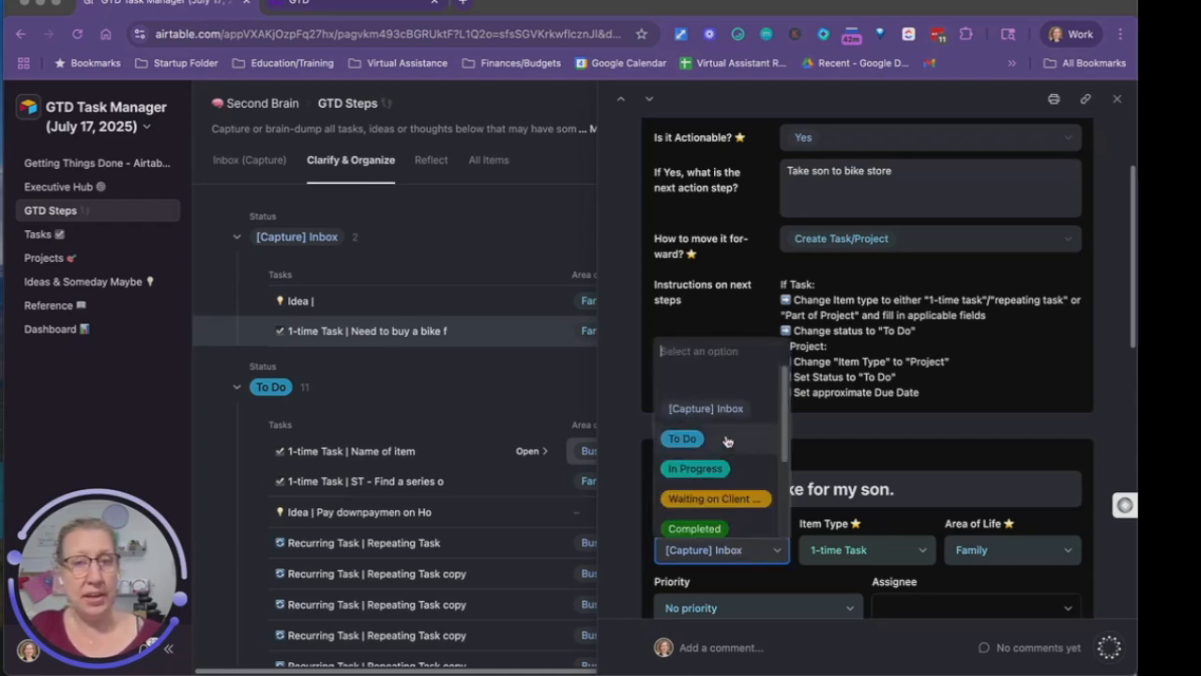
{"action": "left_click", "coordinate": [727, 438]}
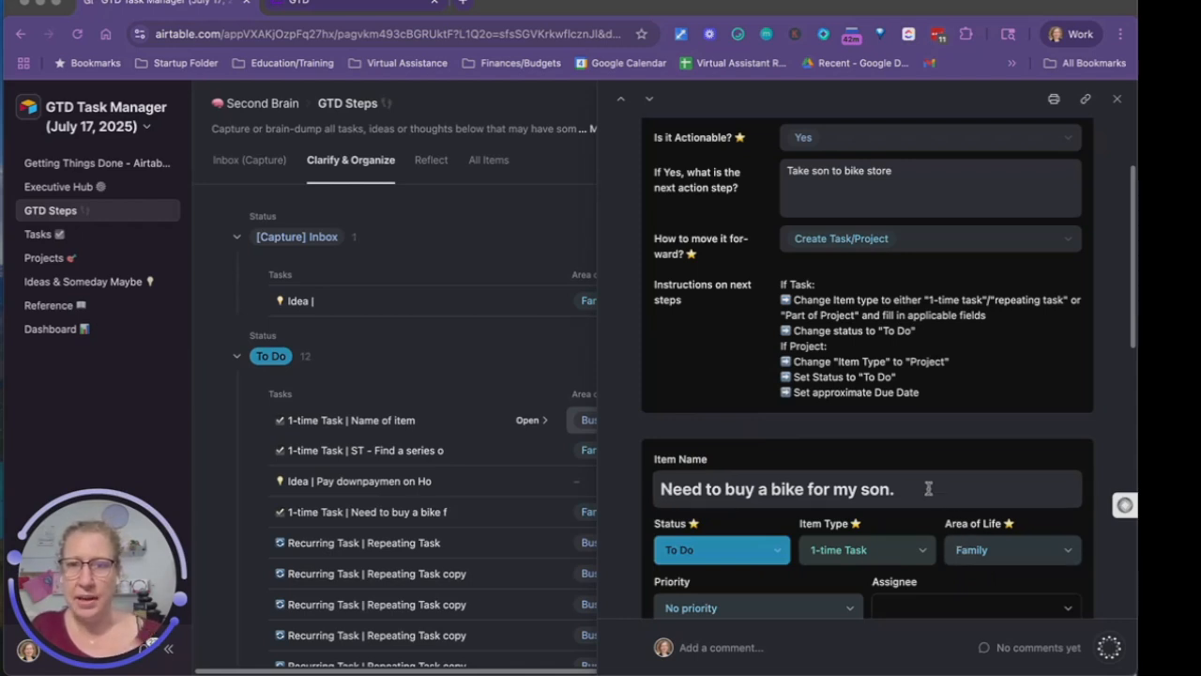
{"action": "scroll", "coordinate": [913, 521], "scroll_direction": "down", "scroll_amount": 2}
{"action": "scroll", "coordinate": [915, 591], "scroll_direction": "down", "scroll_amount": 2}
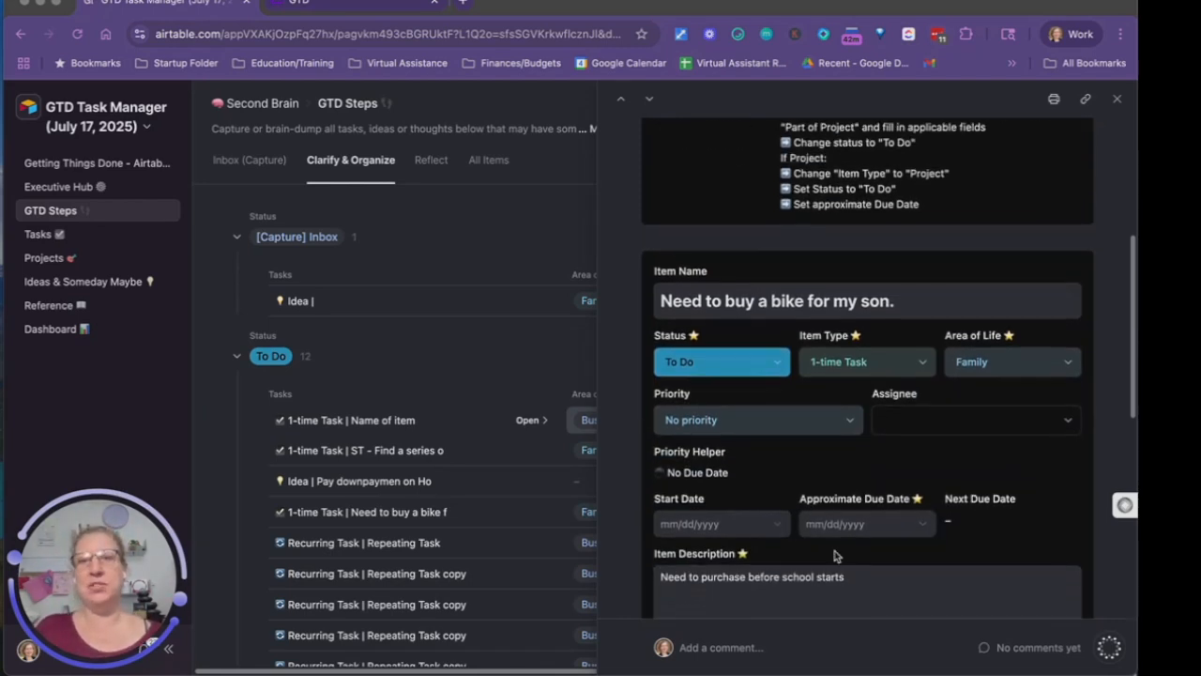
Step: Set the bike task's approximate due date to 8/10/2025
{"action": "left_click", "coordinate": [849, 528]}
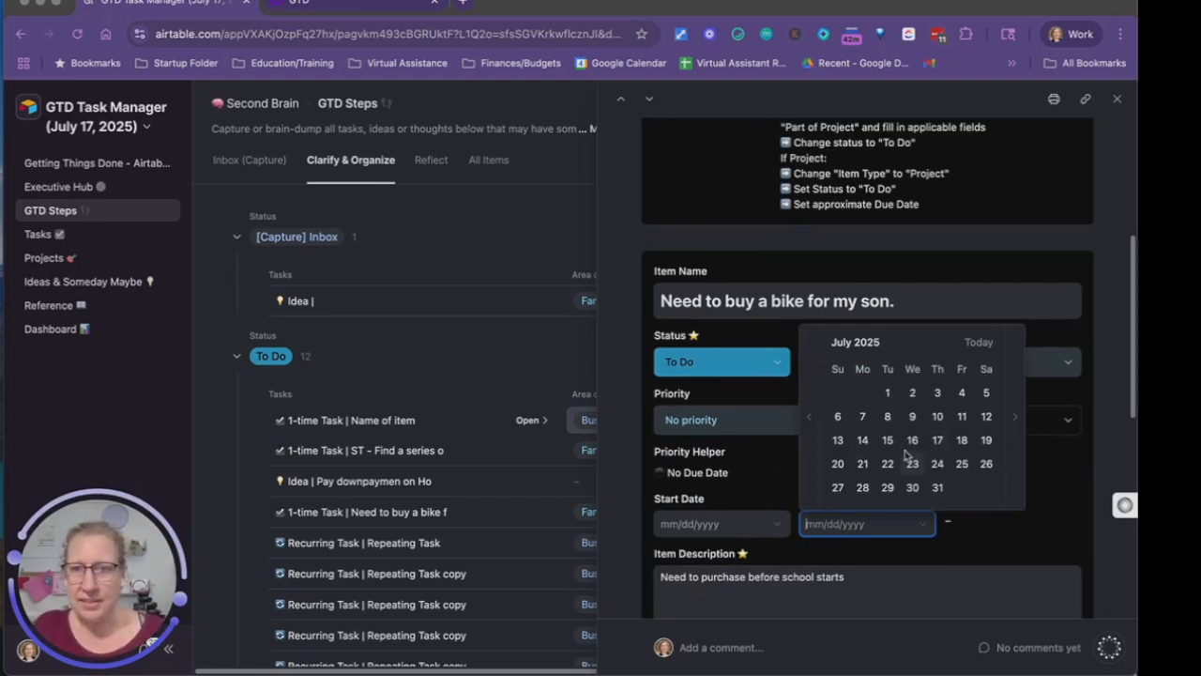
{"action": "left_click", "coordinate": [1016, 422]}
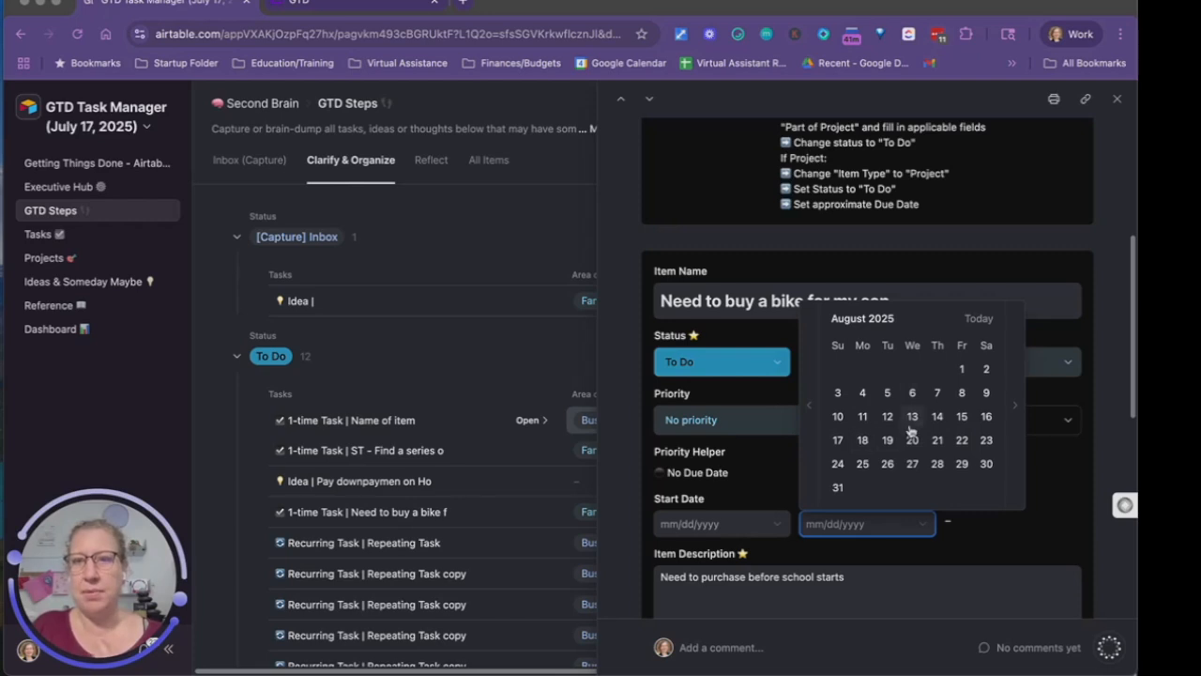
{"action": "left_click", "coordinate": [838, 417]}
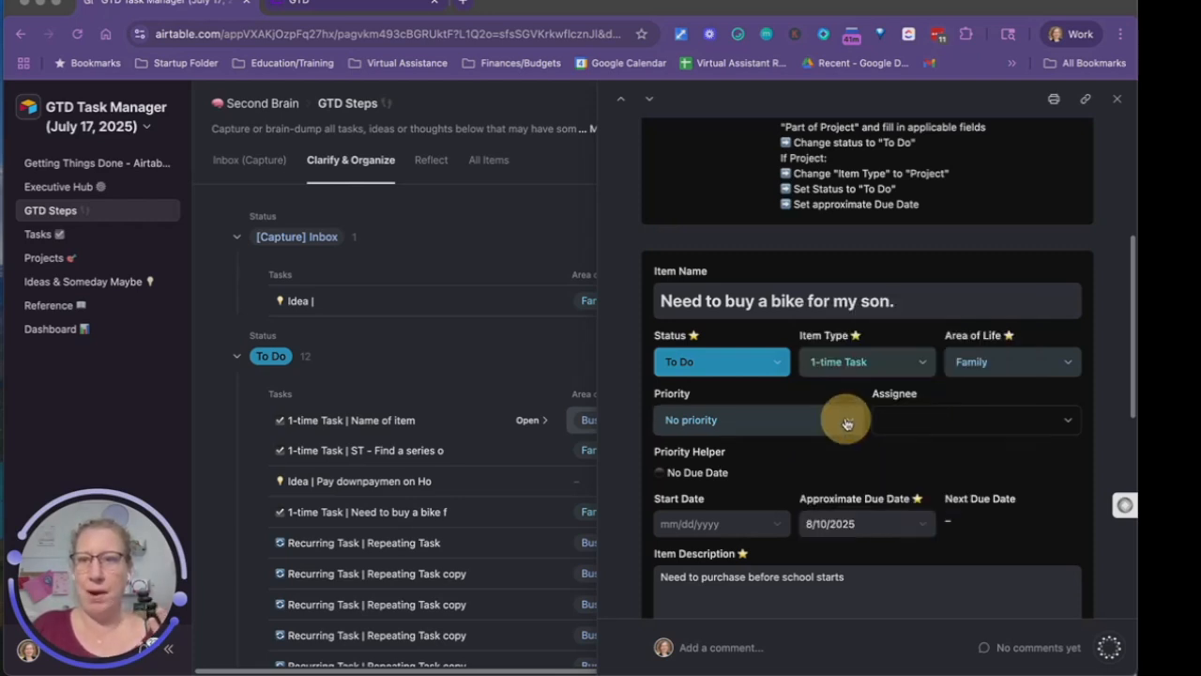
Step: Add the checklist item "Make sure it will work for the next 3-5 years." to the bike task's Checklist/Instructions
{"action": "scroll", "coordinate": [856, 540], "scroll_direction": "down", "scroll_amount": 1}
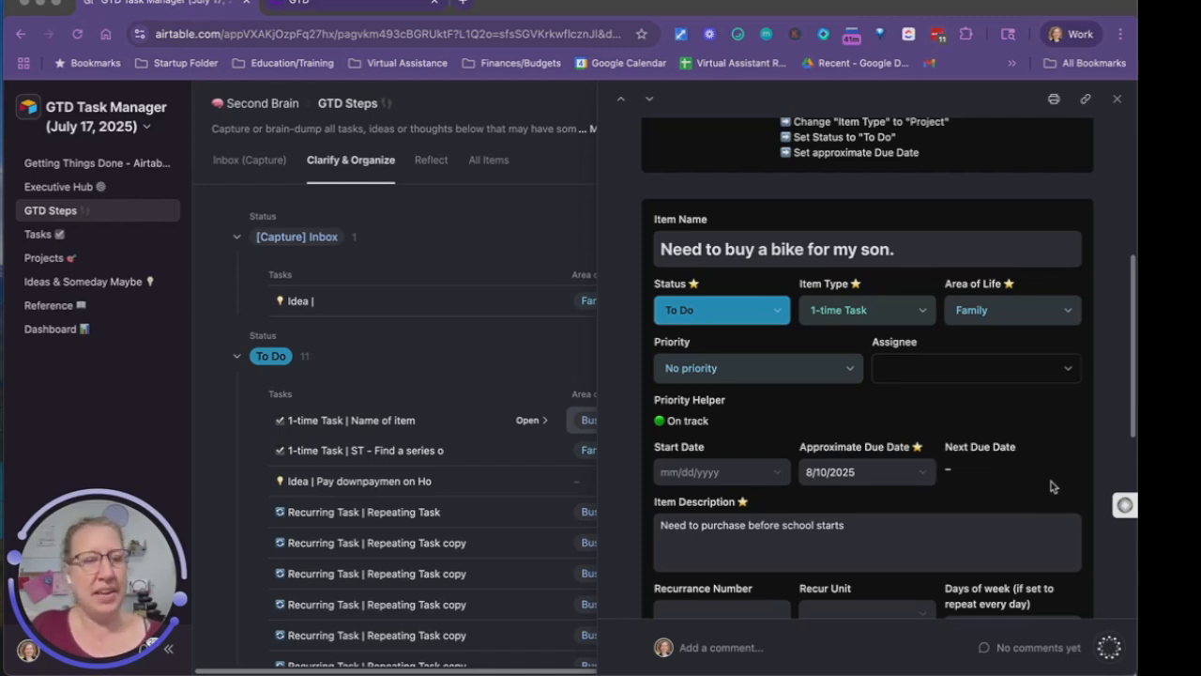
{"action": "scroll", "coordinate": [956, 425], "scroll_direction": "down", "scroll_amount": 5}
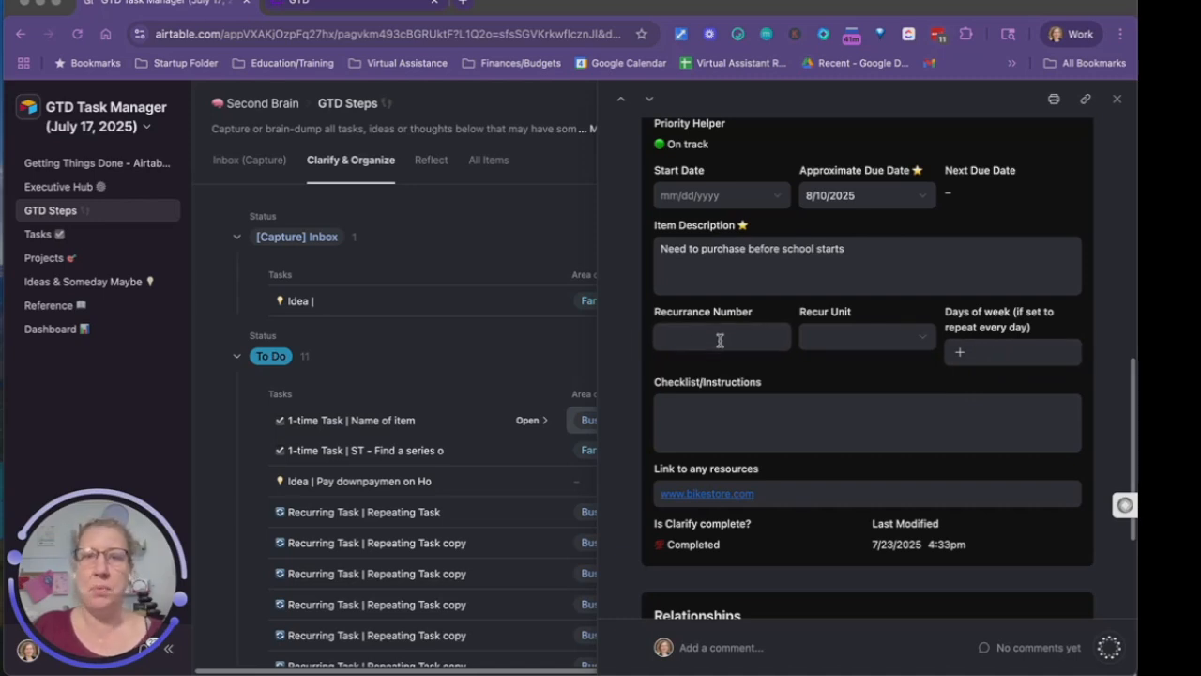
{"action": "left_click", "coordinate": [732, 430]}
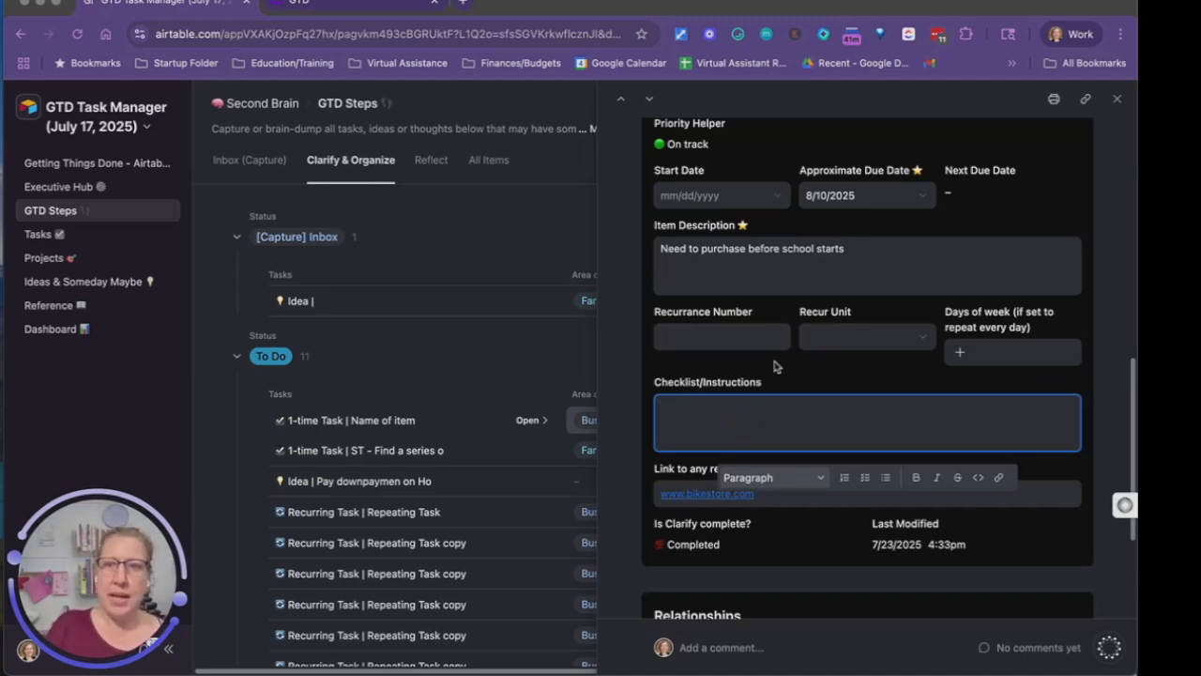
{"action": "left_click", "coordinate": [862, 480]}
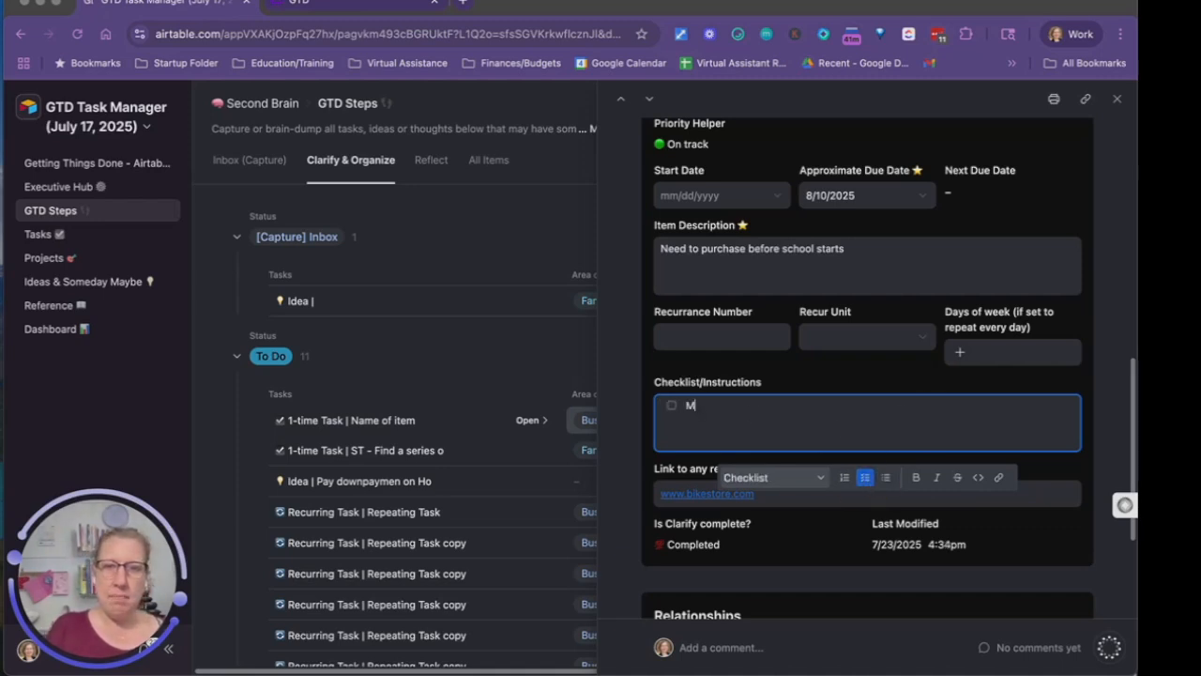
{"action": "type", "text": "Make sure it w"}
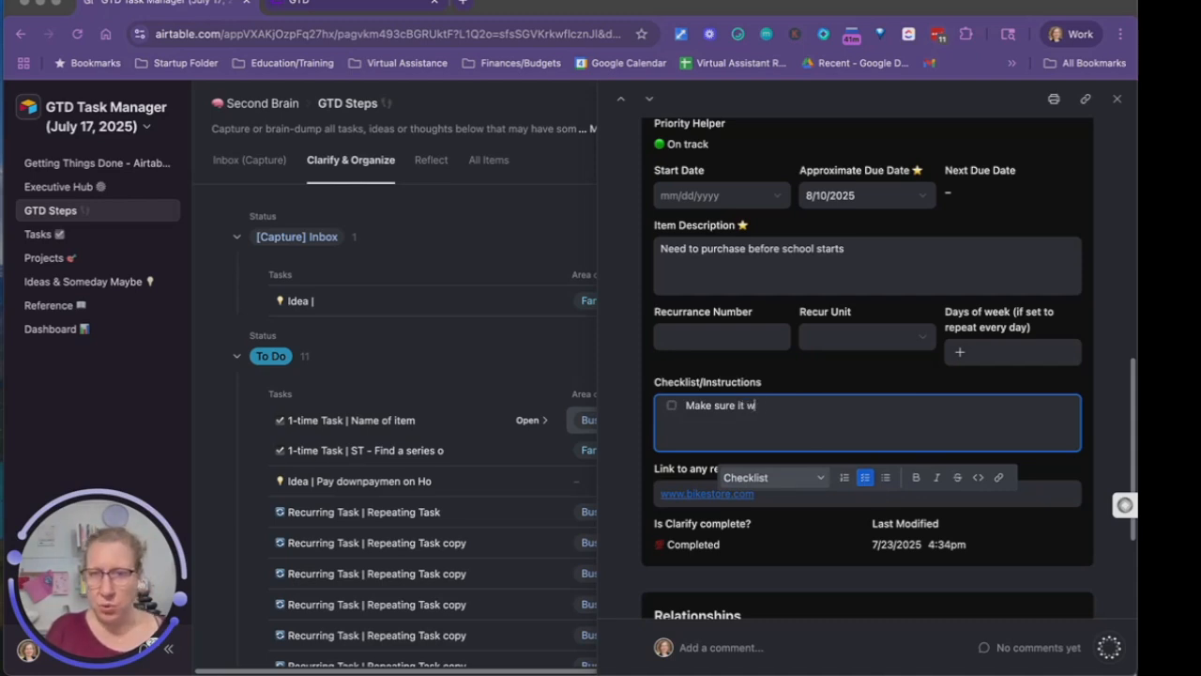
{"action": "type", "text": "orl work for the next 3-5 years."}
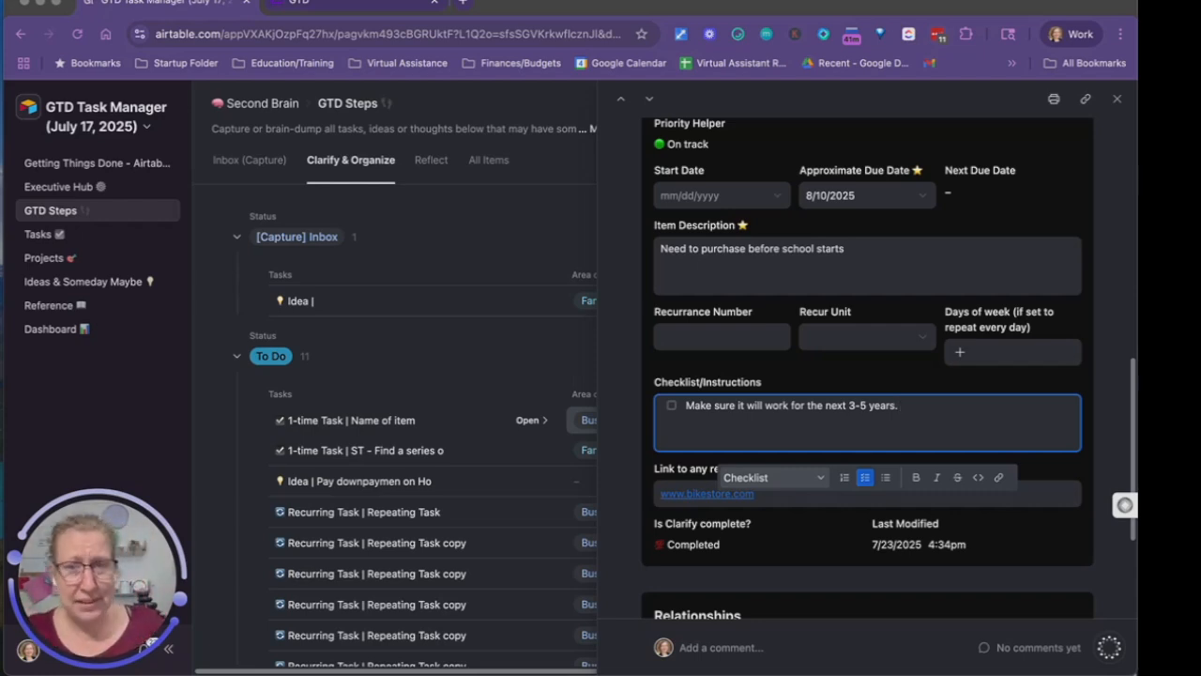
{"action": "left_click", "coordinate": [1056, 565]}
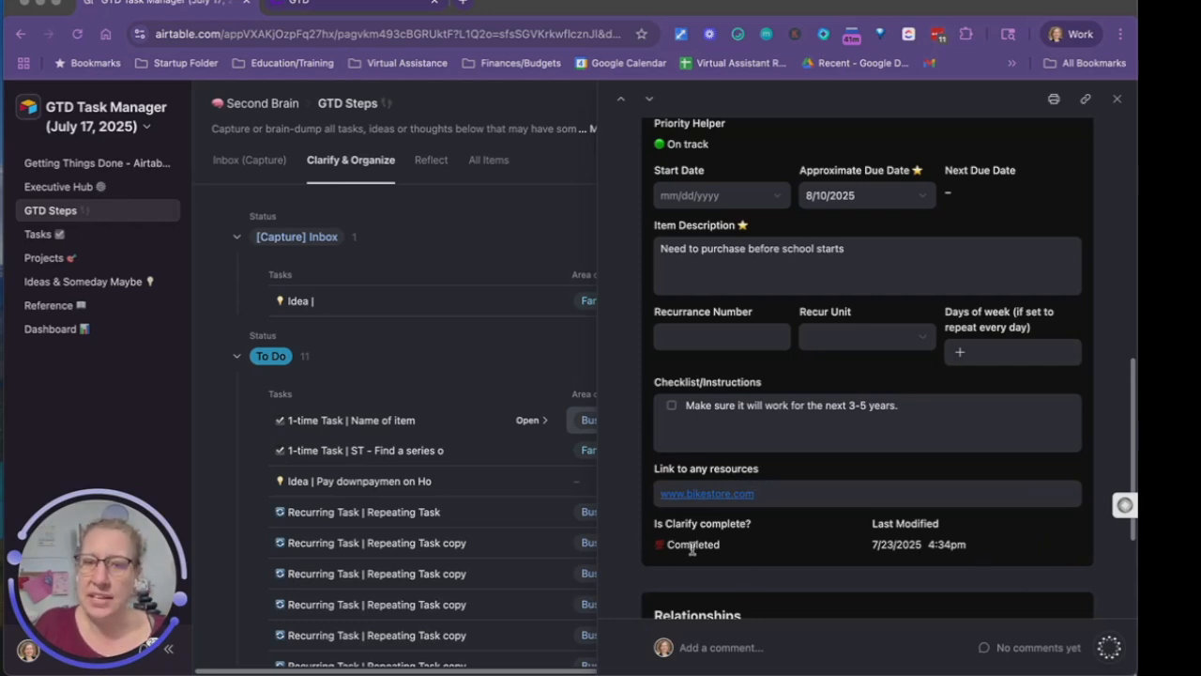
Step: Check the bike task's approximate due date and its Is Clarify complete? value
{"action": "left_click", "coordinate": [882, 197]}
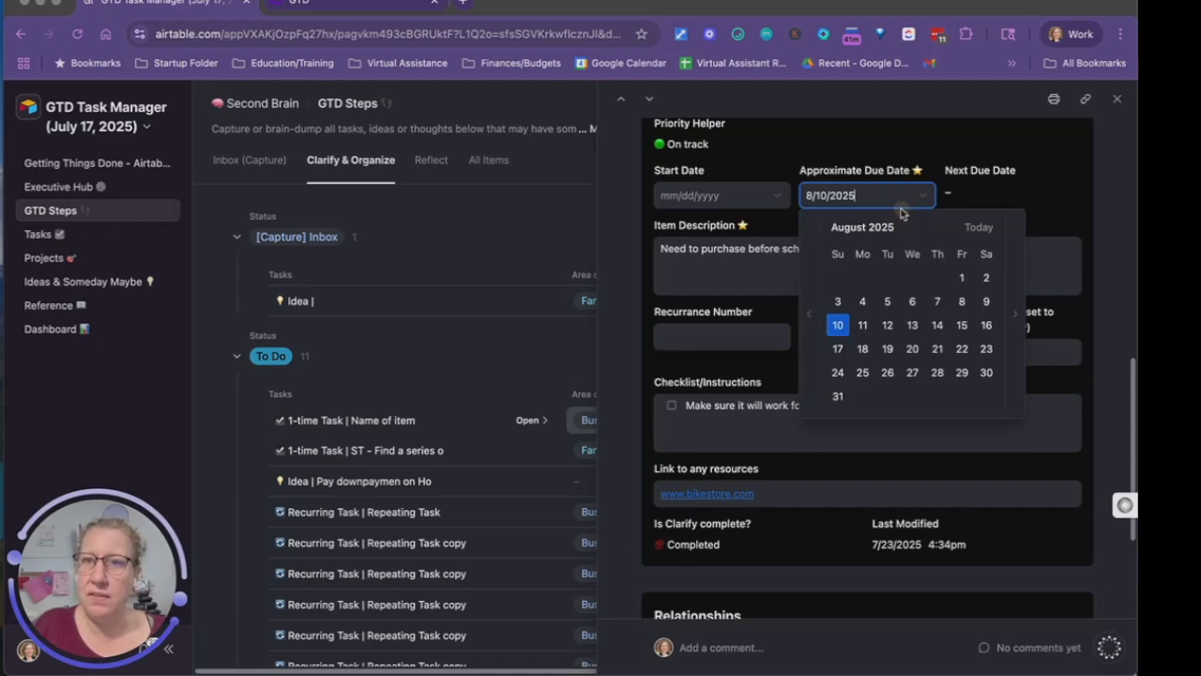
{"action": "left_click", "coordinate": [675, 550]}
{"action": "left_click_drag", "start_coordinate": [729, 551], "coordinate": [657, 546]}
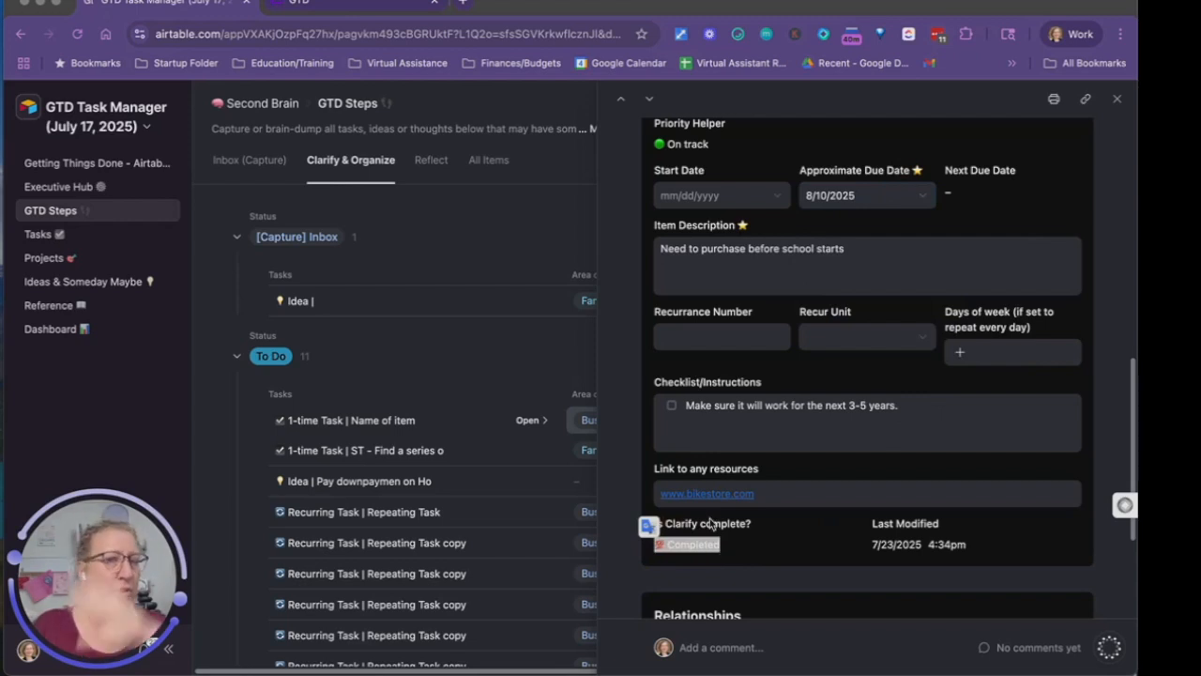
{"action": "left_click", "coordinate": [768, 544]}
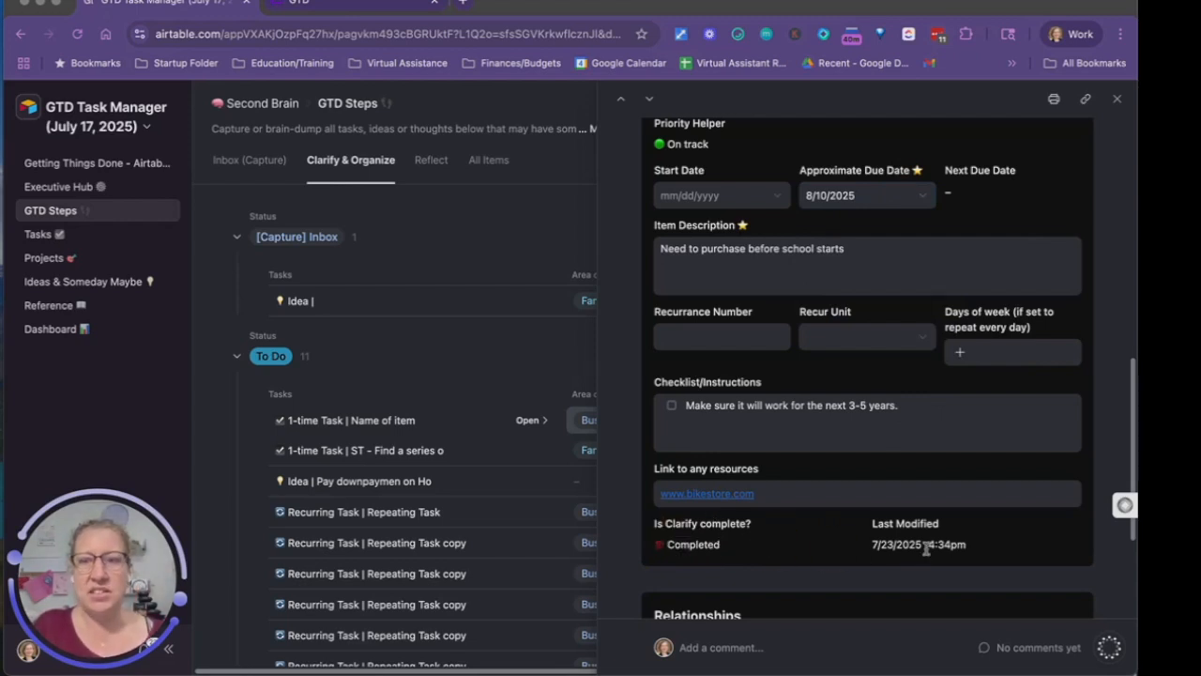
Step: Look through the projects offered for Relate Current Project without linking one, review the GTD answers, and close the bike task's record
{"action": "scroll", "coordinate": [962, 585], "scroll_direction": "down", "scroll_amount": 3}
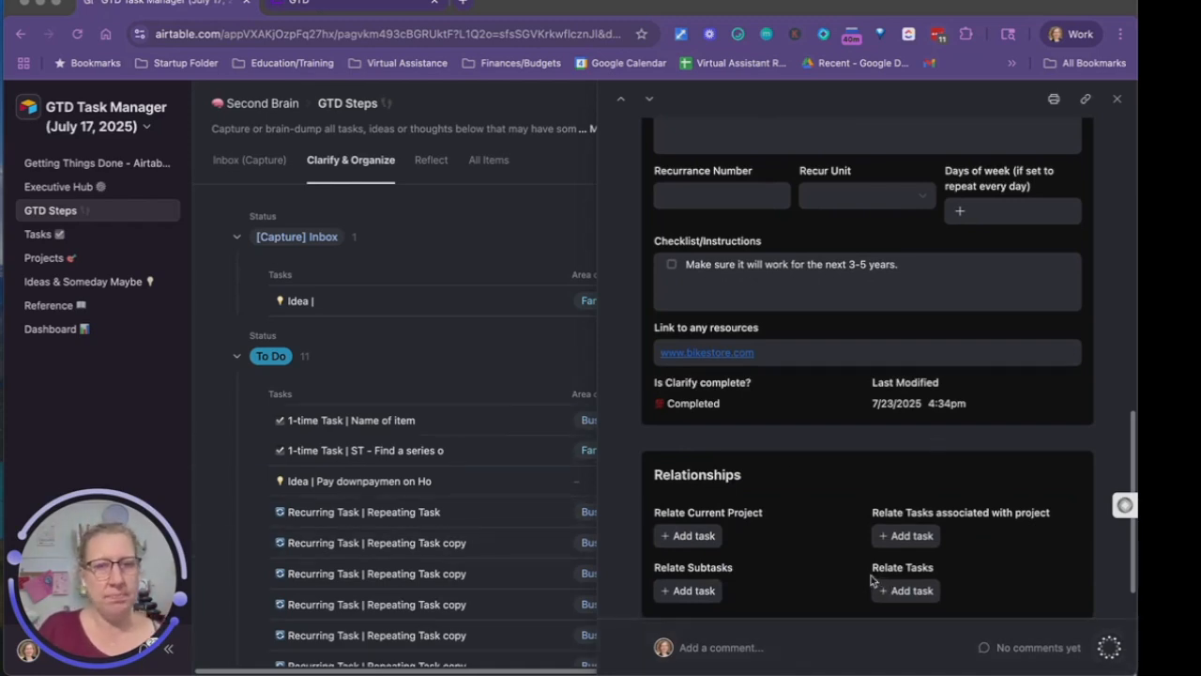
{"action": "left_click", "coordinate": [681, 542]}
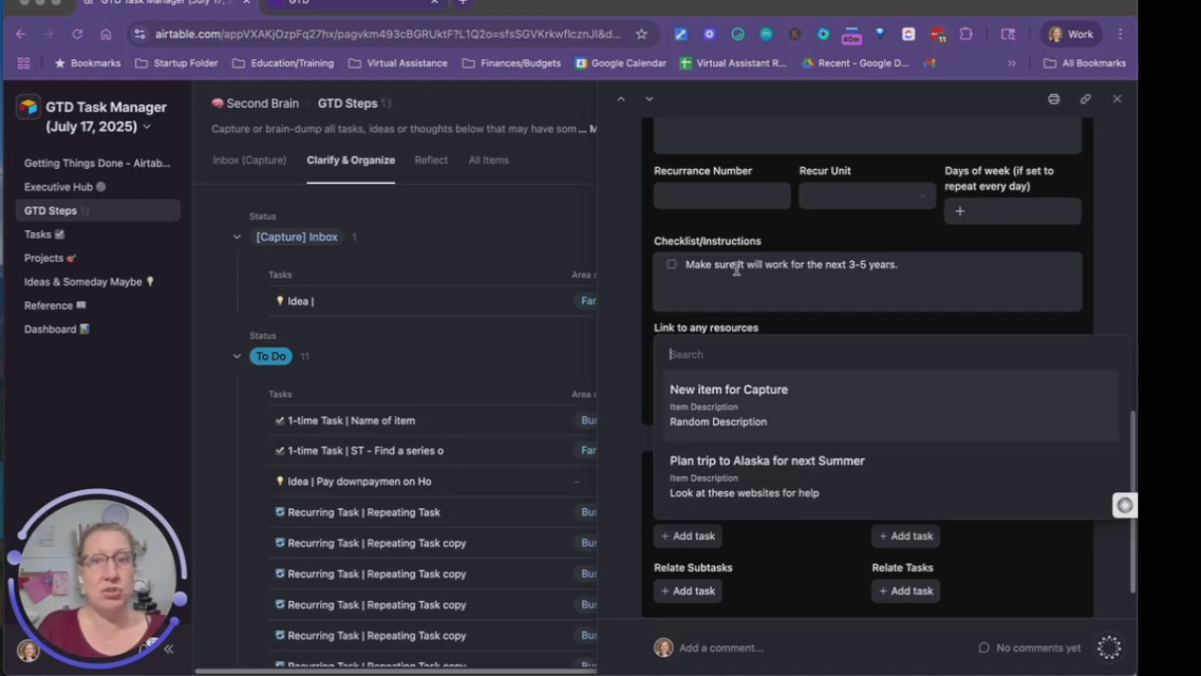
{"action": "left_click", "coordinate": [887, 319]}
{"action": "scroll", "coordinate": [915, 383], "scroll_direction": "up", "scroll_amount": 10}
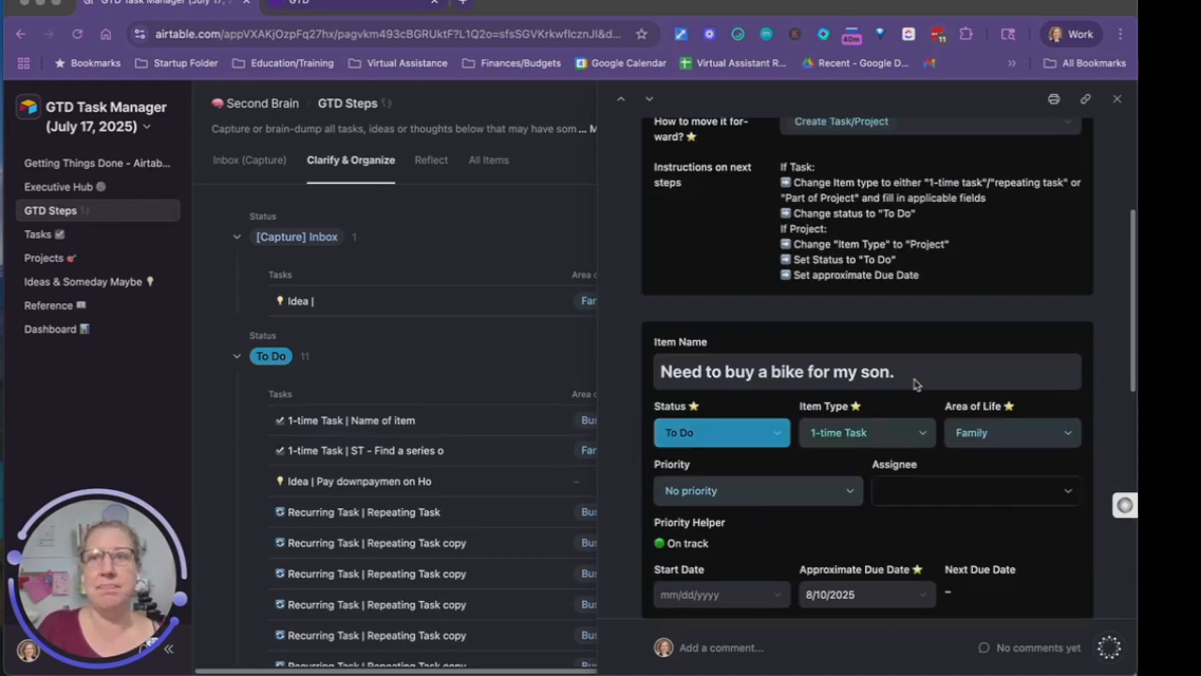
{"action": "scroll", "coordinate": [915, 383], "scroll_direction": "up", "scroll_amount": 5}
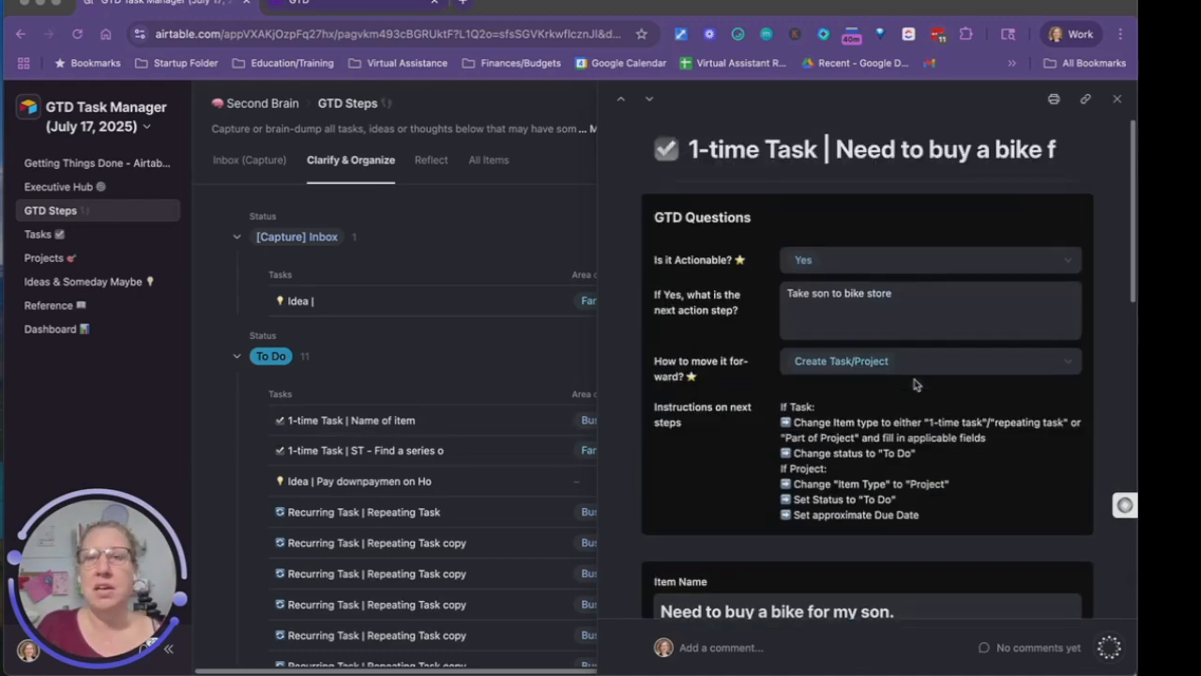
{"action": "left_click", "coordinate": [1116, 99]}
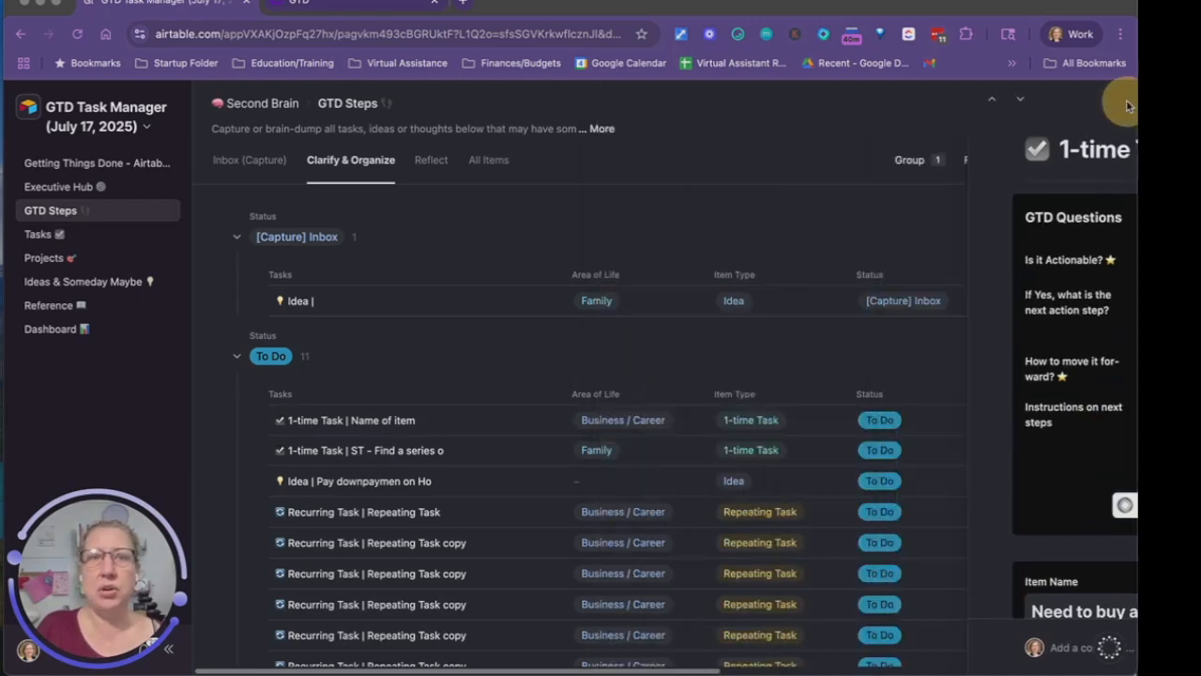
Step: Review the To Do items in the Reflect view, checking which ones are only partially clarified
{"action": "left_click", "coordinate": [431, 161]}
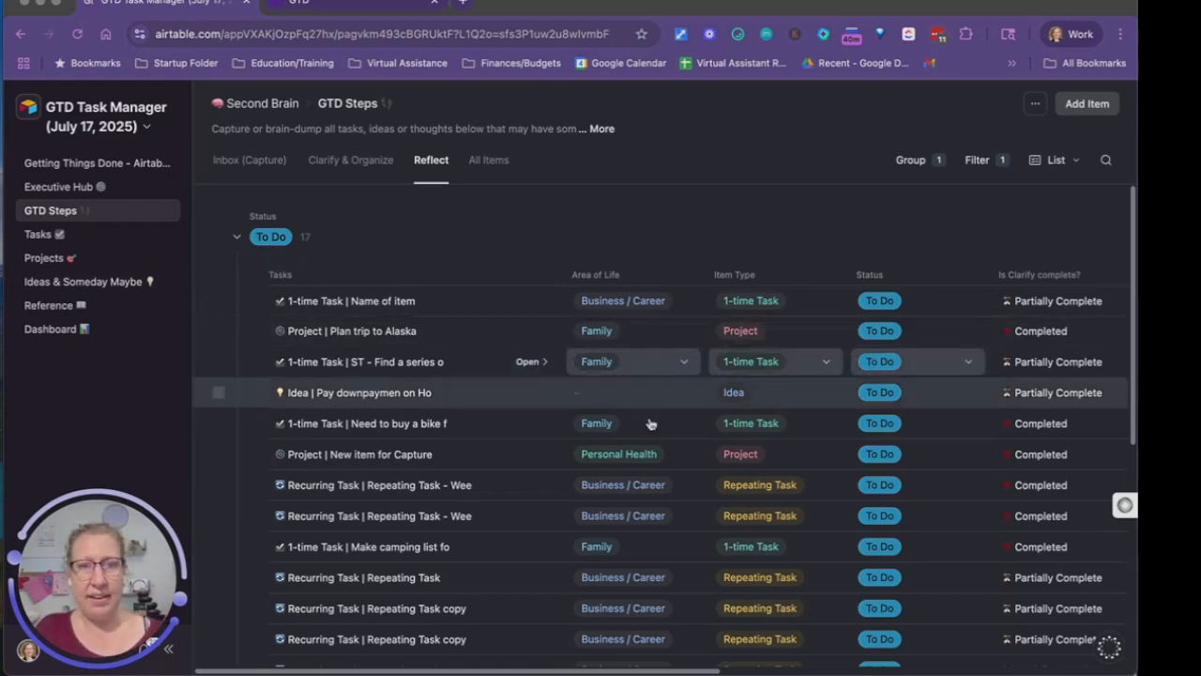
{"action": "scroll", "coordinate": [970, 306], "scroll_direction": "down", "scroll_amount": 5}
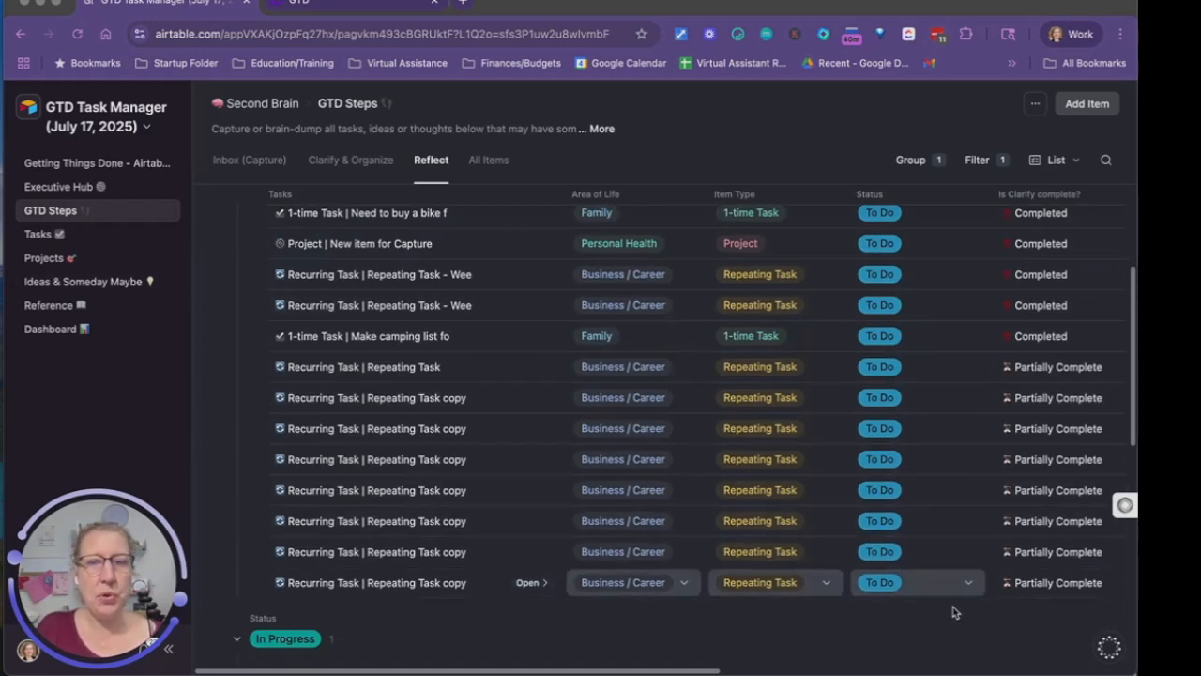
{"action": "scroll", "coordinate": [954, 592], "scroll_direction": "up", "scroll_amount": 5}
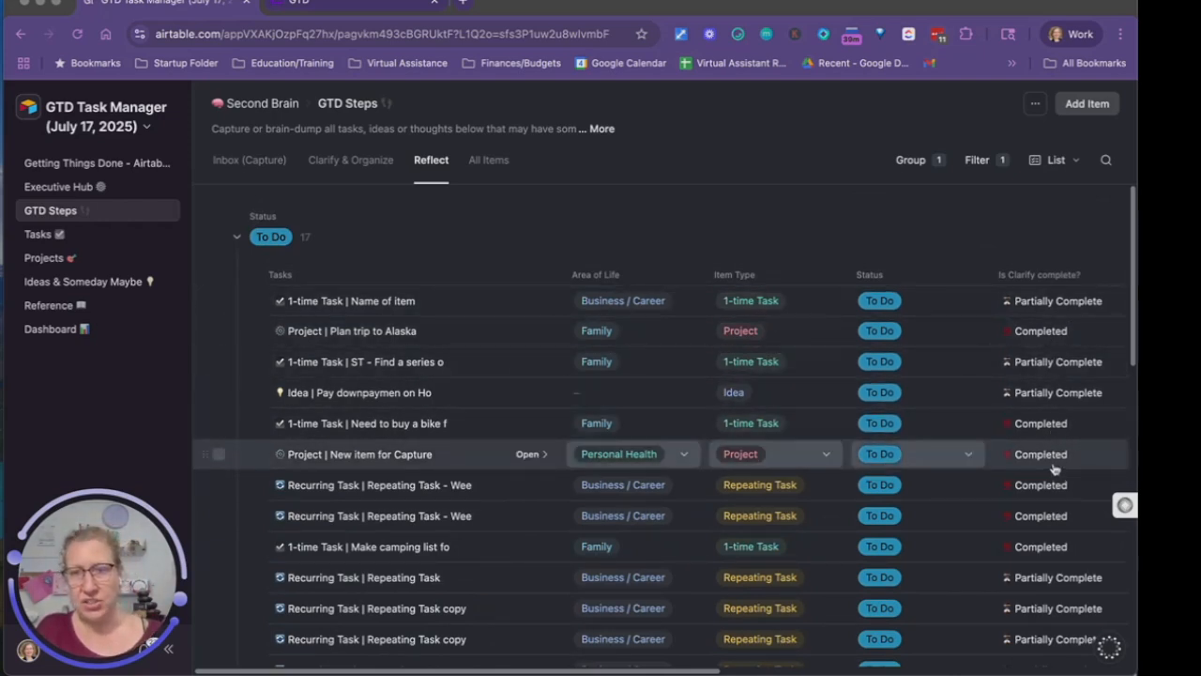
Step: Open the "Pay downpaymen on Hotels" record, mark it as not actionable and choose File Under "Reference" to move it forward
{"action": "left_click", "coordinate": [1051, 397]}
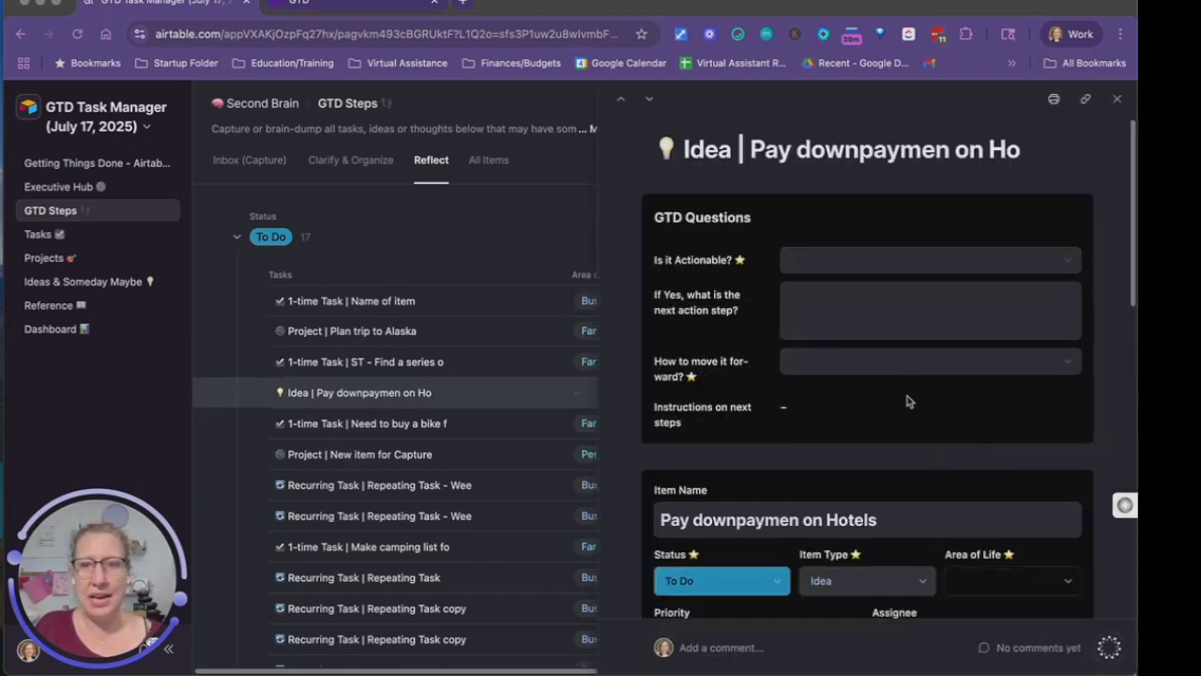
{"action": "left_click", "coordinate": [809, 262]}
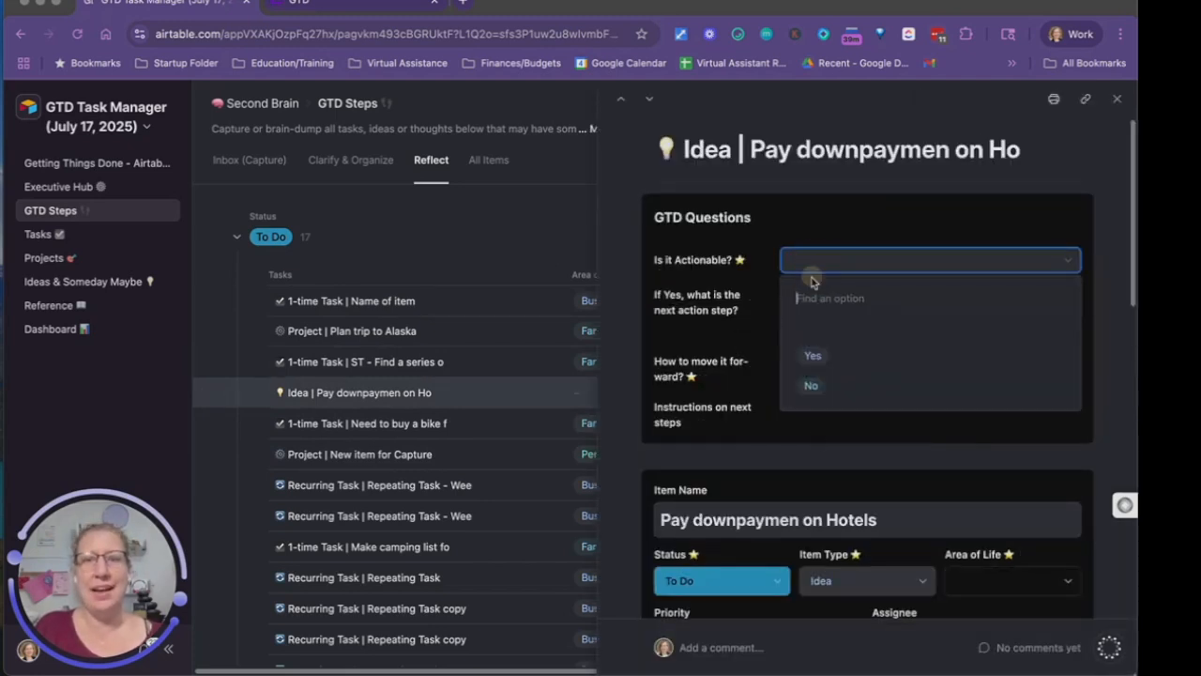
{"action": "left_click", "coordinate": [814, 385]}
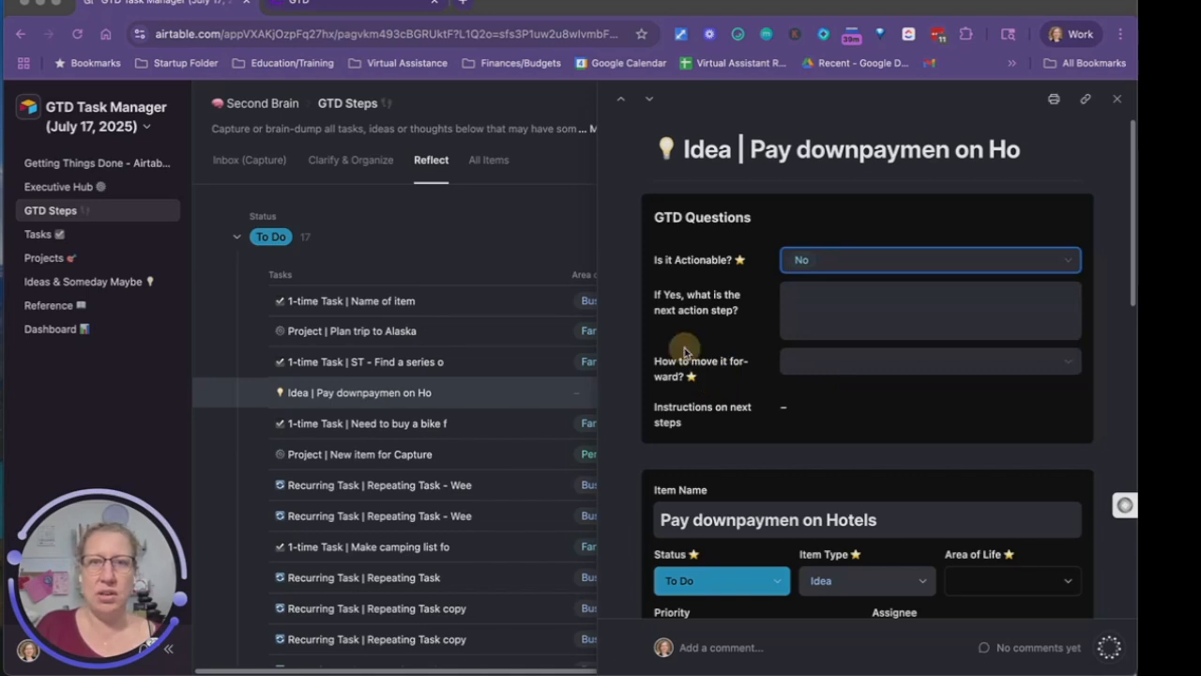
{"action": "left_click", "coordinate": [836, 374]}
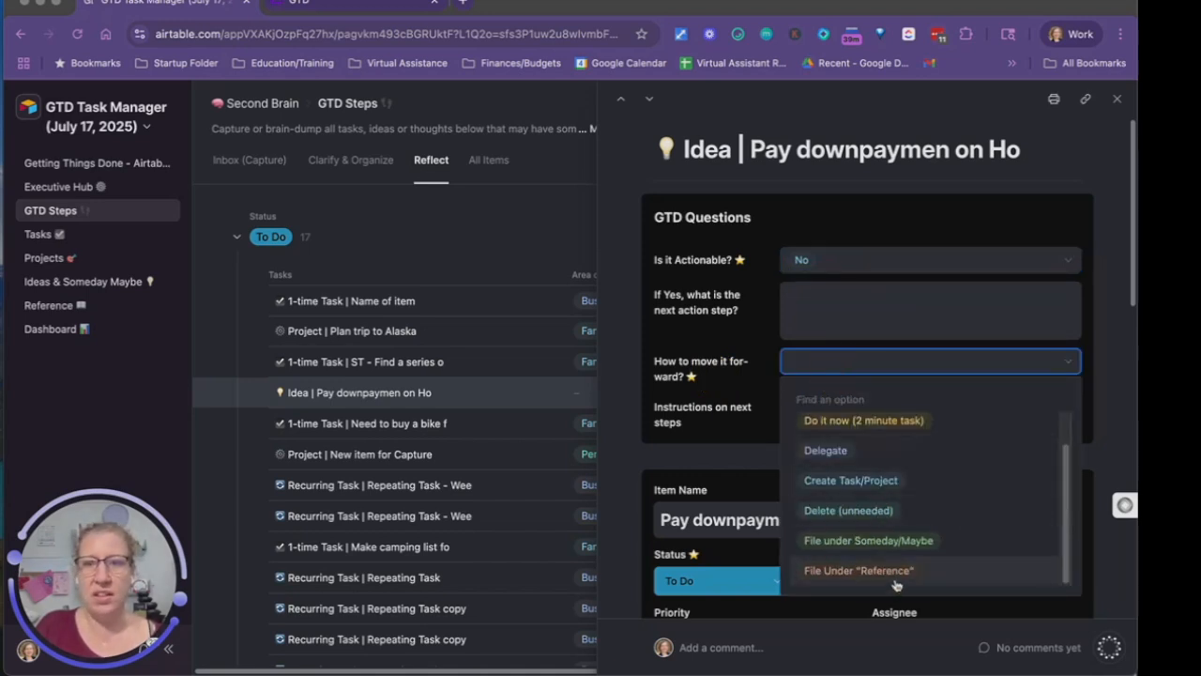
{"action": "left_click", "coordinate": [894, 579]}
Step: Set the hotel down payment item's status to Reference Only and its item type to Reference Item, and close its record
{"action": "scroll", "coordinate": [841, 464], "scroll_direction": "down", "scroll_amount": 1}
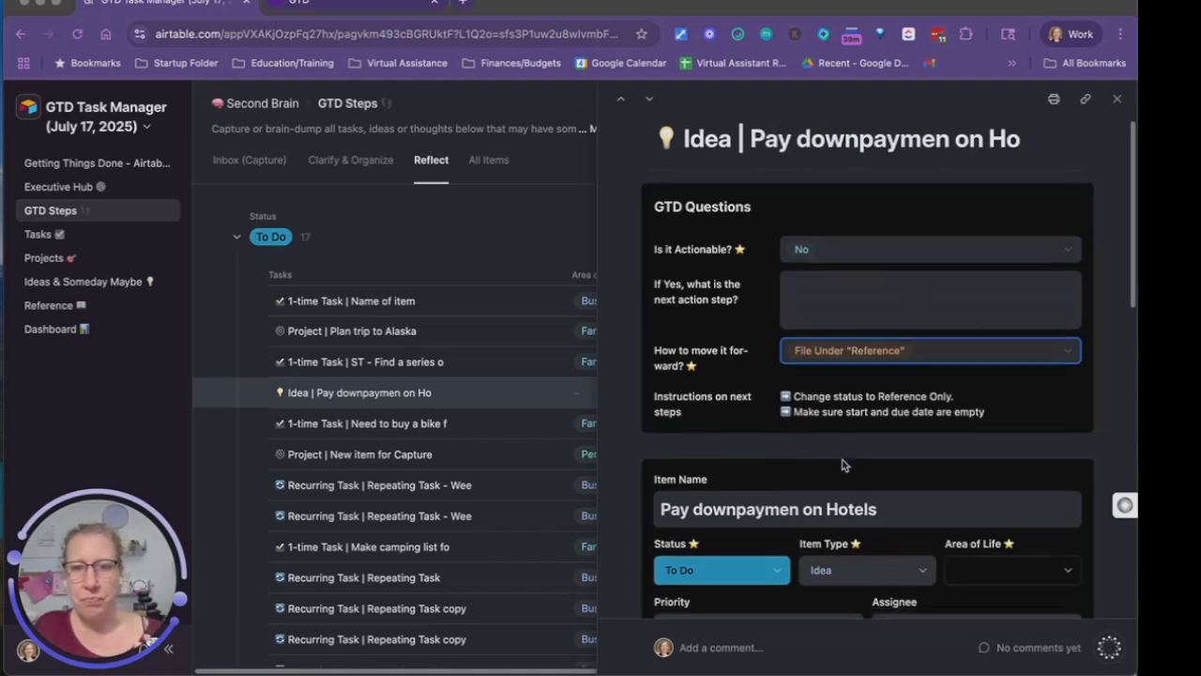
{"action": "scroll", "coordinate": [842, 465], "scroll_direction": "down", "scroll_amount": 2}
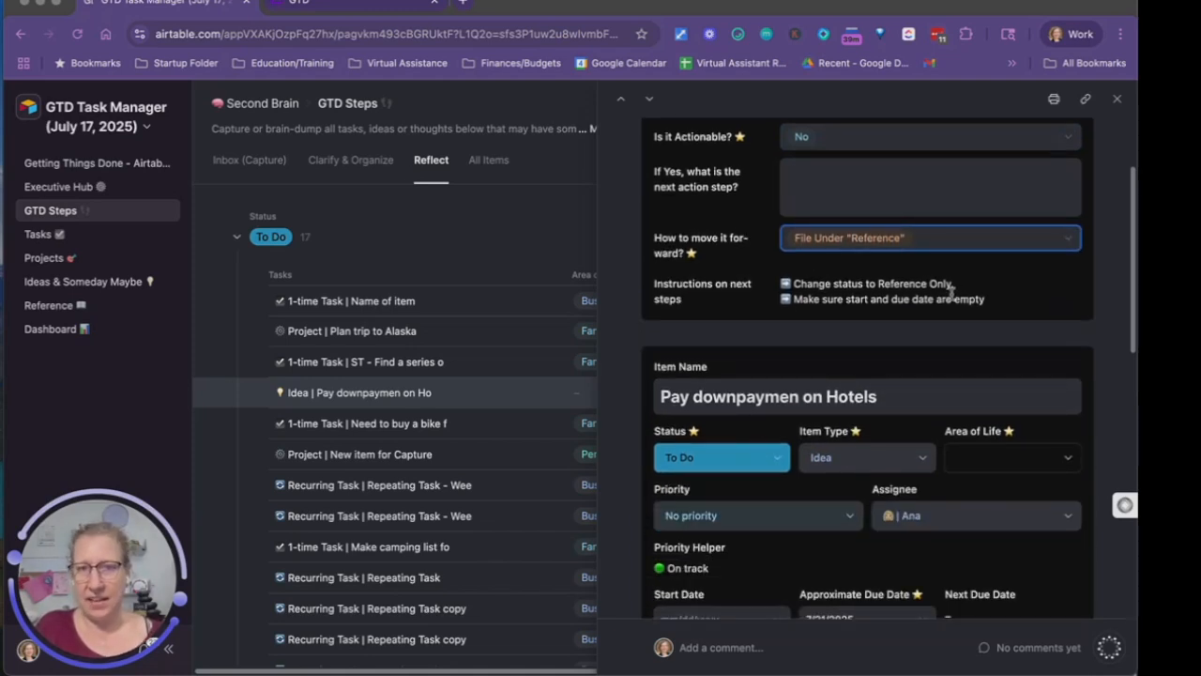
{"action": "left_click", "coordinate": [723, 467]}
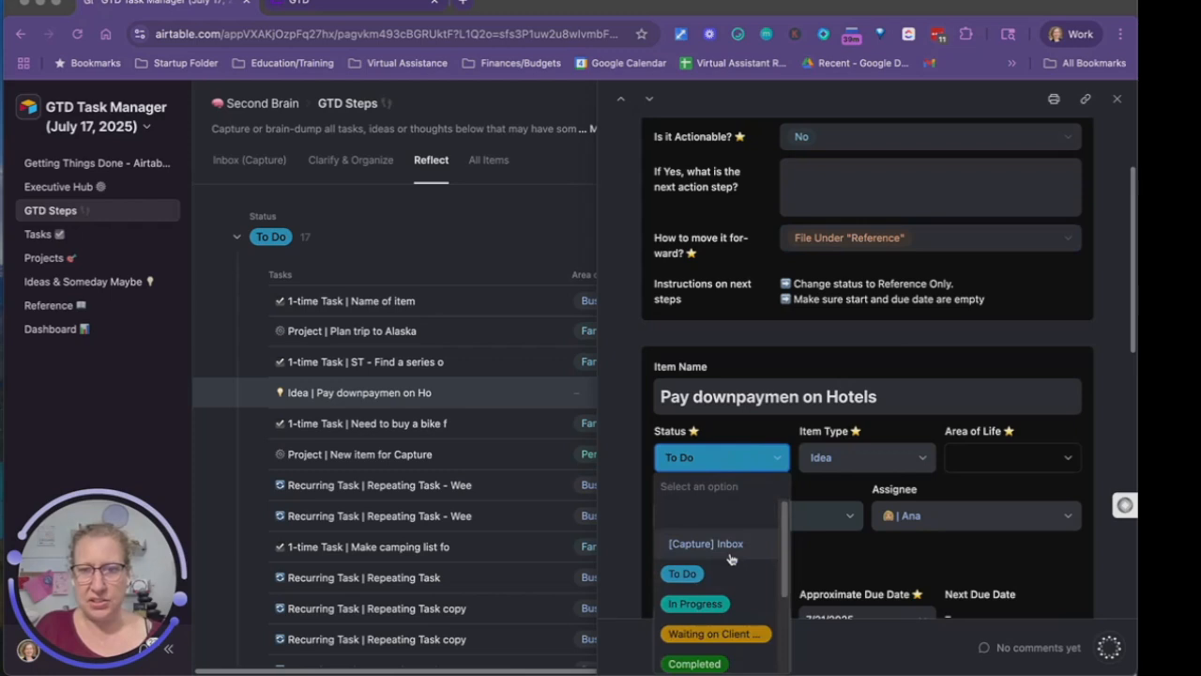
{"action": "scroll", "coordinate": [727, 554], "scroll_direction": "down", "scroll_amount": 3}
{"action": "left_click", "coordinate": [730, 656]}
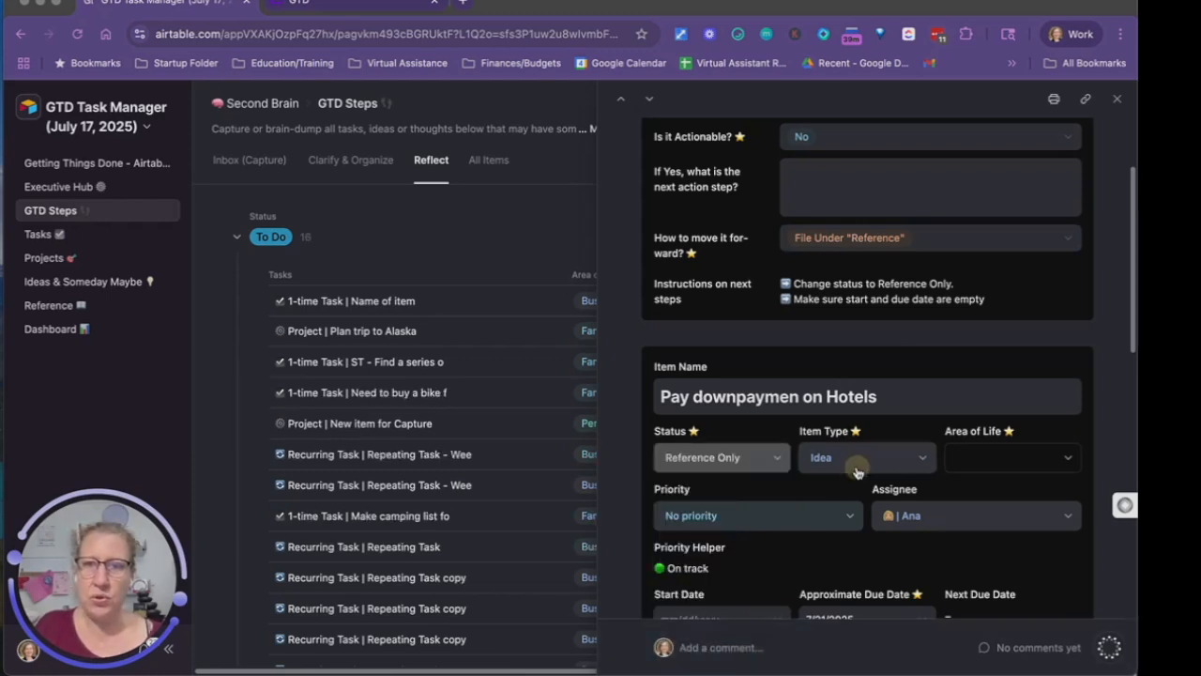
{"action": "left_click", "coordinate": [857, 459]}
{"action": "scroll", "coordinate": [863, 601], "scroll_direction": "down", "scroll_amount": 2}
{"action": "left_click", "coordinate": [867, 632]}
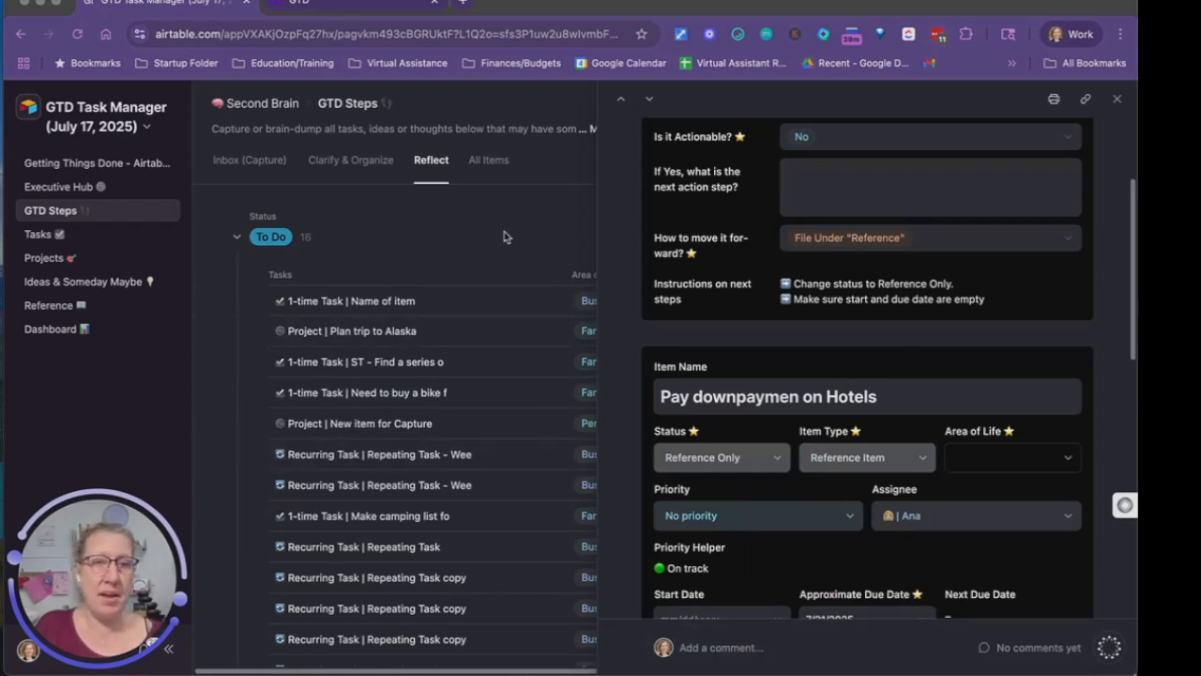
{"action": "left_click", "coordinate": [1117, 101]}
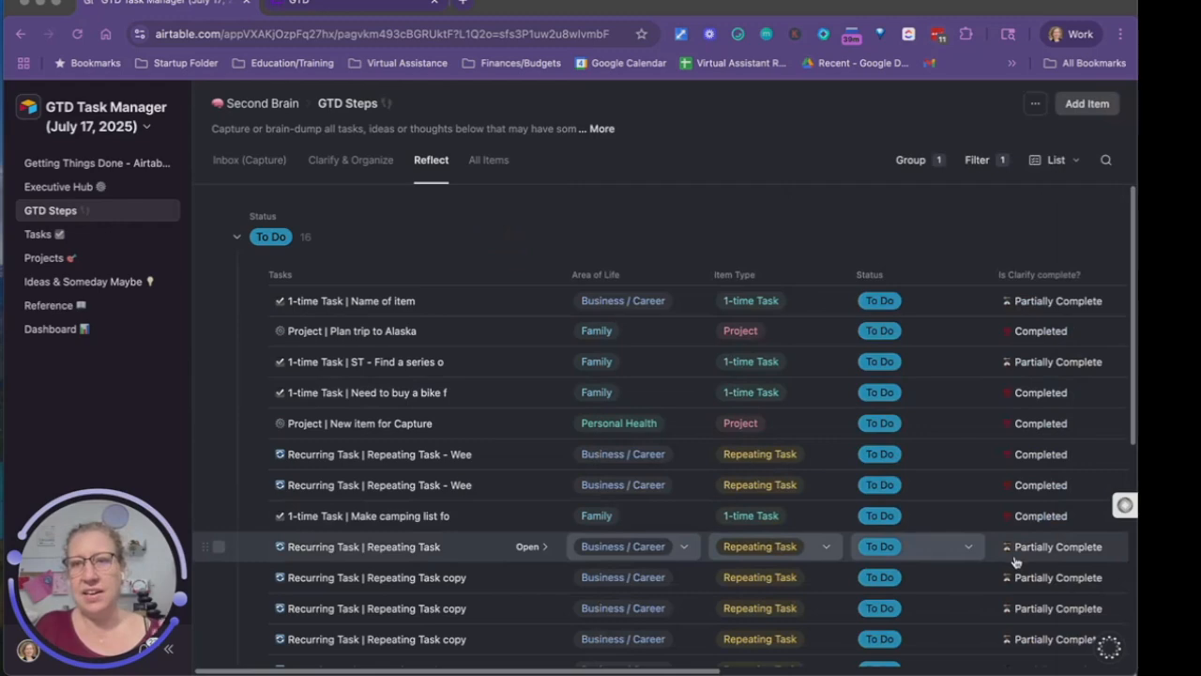
Step: Review the due dates and Priority Helper flags in Reflect, and examine the Weekly Review repeating task due 7/17/2025
{"action": "scroll", "coordinate": [1016, 561], "scroll_direction": "down", "scroll_amount": 3}
{"action": "scroll", "coordinate": [773, 411], "scroll_direction": "up", "scroll_amount": 5}
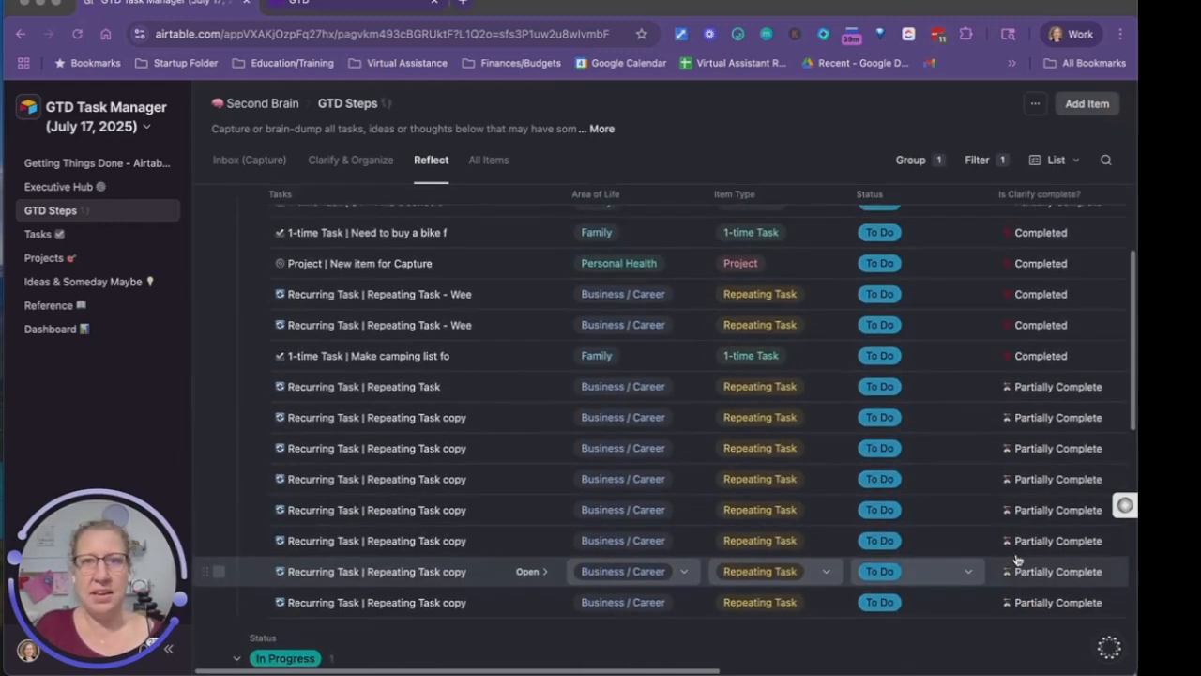
{"action": "left_click_drag", "start_coordinate": [591, 671], "coordinate": [863, 670]}
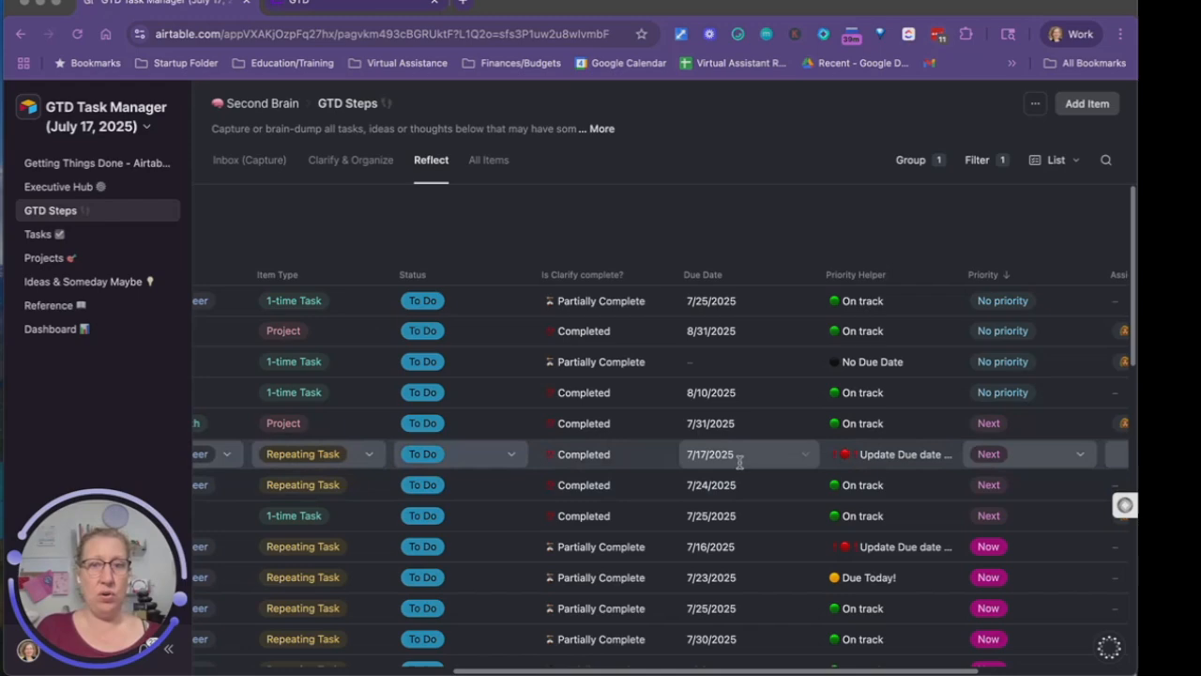
{"action": "left_click", "coordinate": [913, 456]}
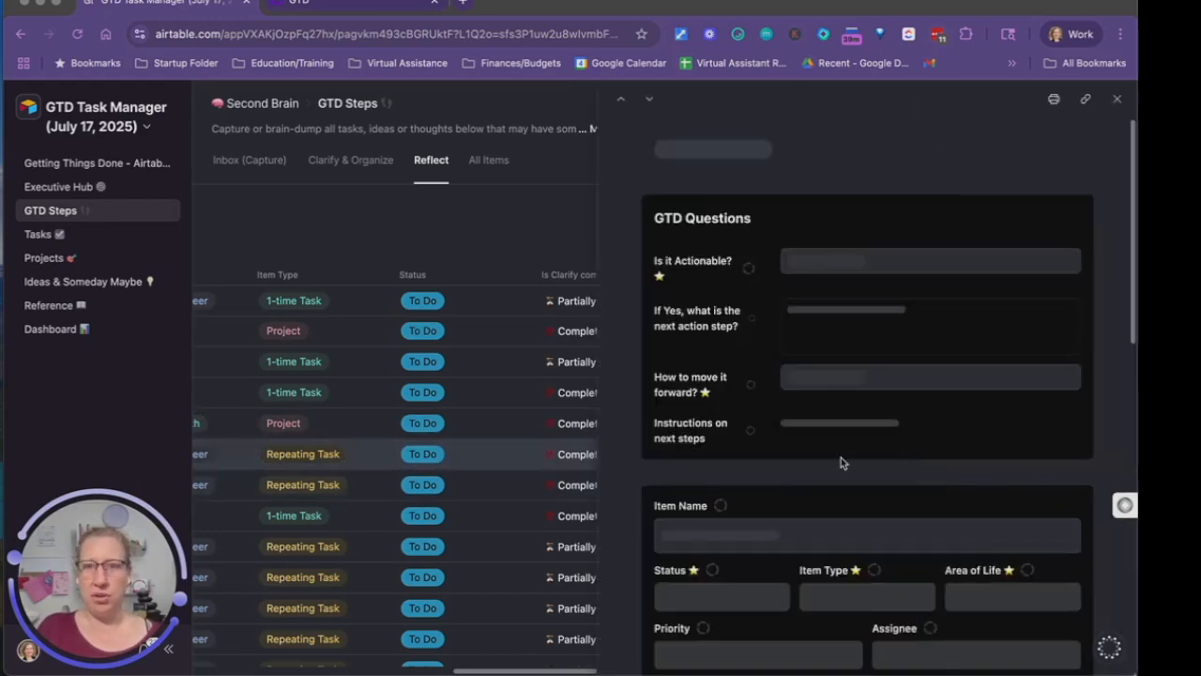
{"action": "scroll", "coordinate": [982, 359], "scroll_direction": "down", "scroll_amount": 5}
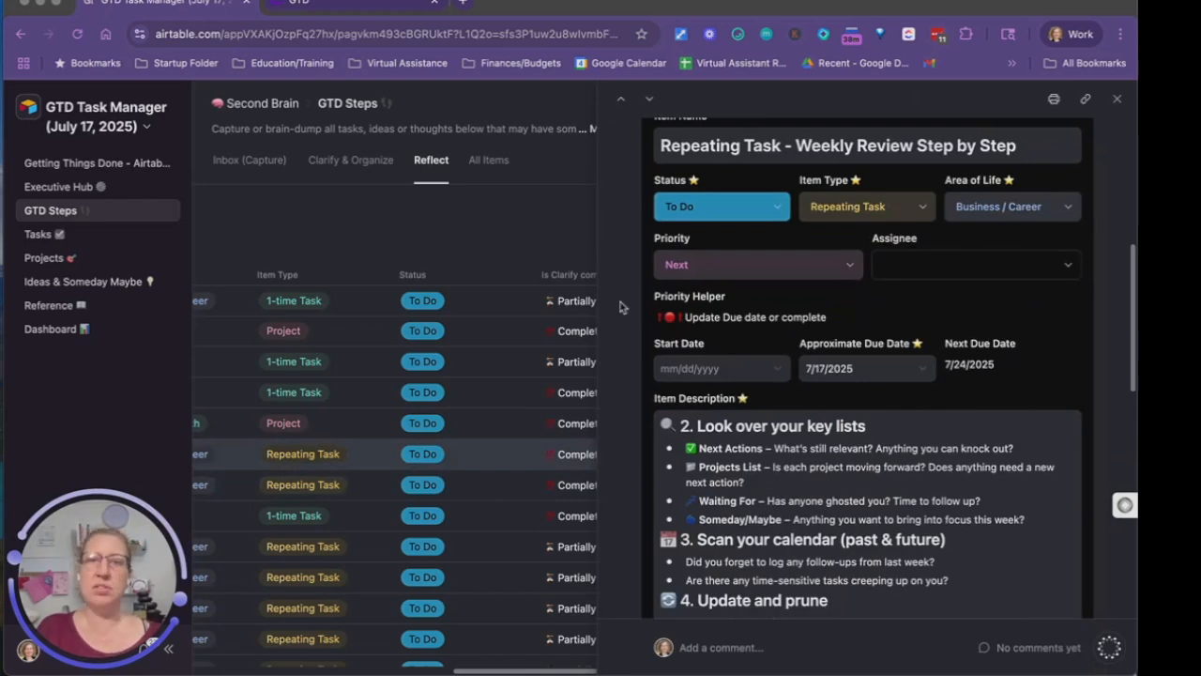
Step: Set the Weekly Review repeating task's approximate due date to 7/24/2025 and close its record
{"action": "left_click", "coordinate": [870, 369]}
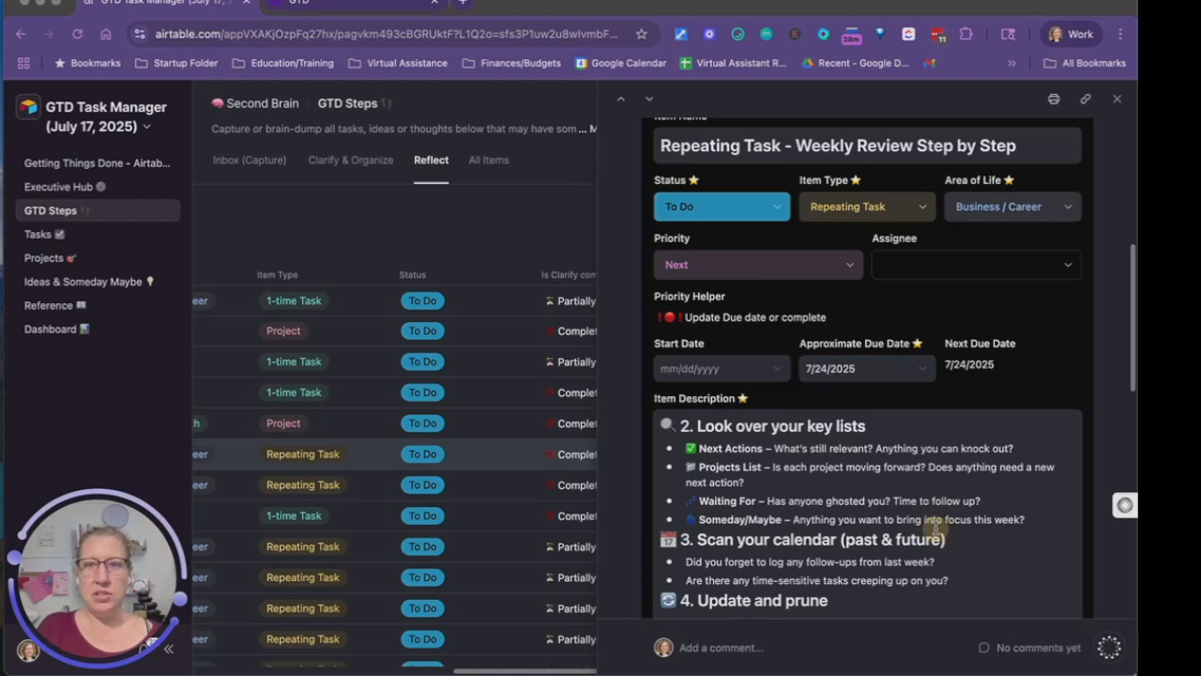
{"action": "left_click", "coordinate": [937, 522]}
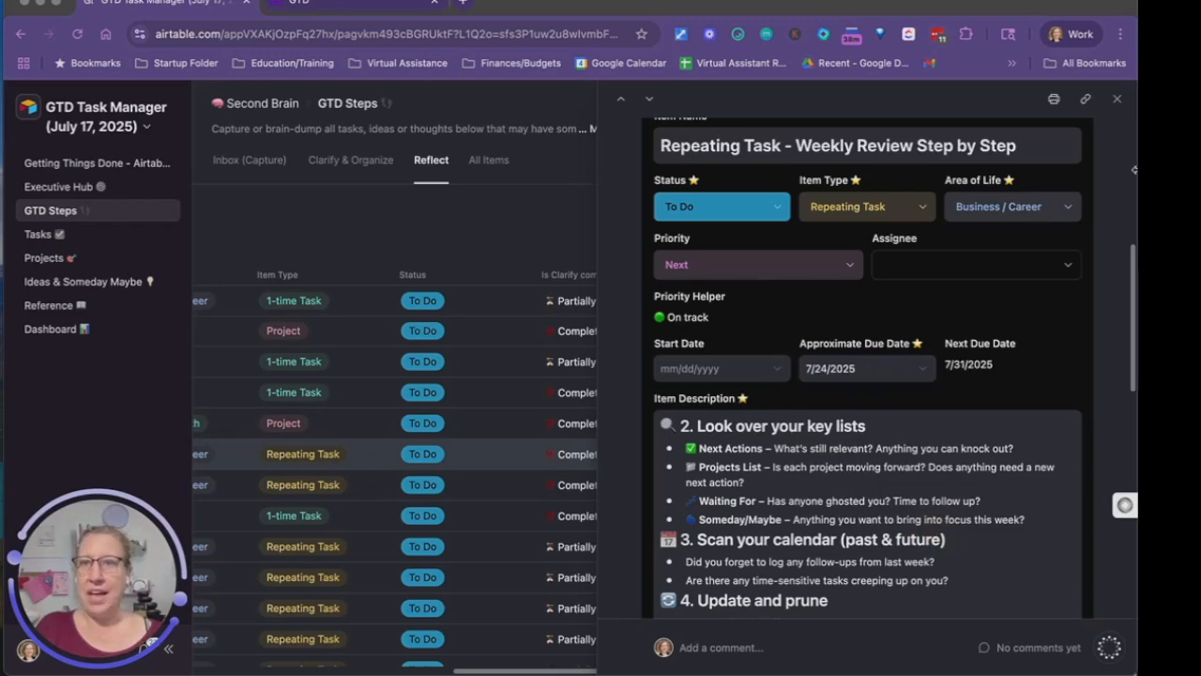
{"action": "left_click", "coordinate": [1118, 101]}
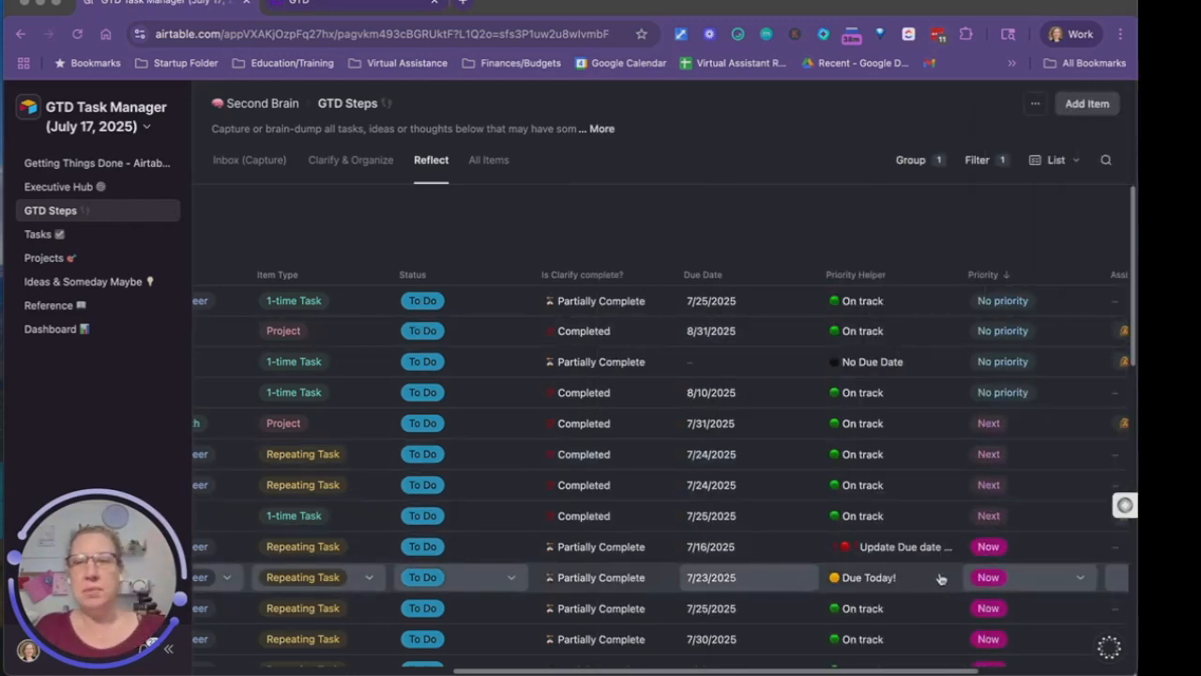
Step: Change the priority of the partially clarified "Name of item" task, due 7/25/2025, to Next in the Reflect list
{"action": "left_click_drag", "start_coordinate": [826, 671], "coordinate": [968, 668]}
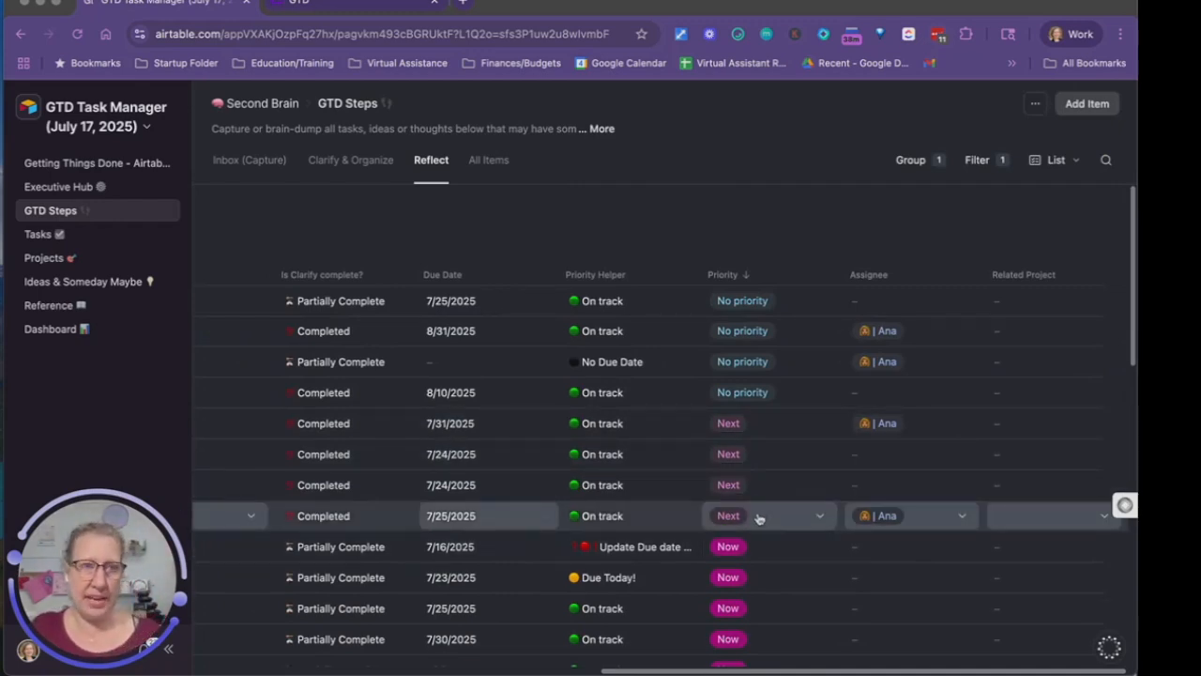
{"action": "left_click", "coordinate": [764, 309]}
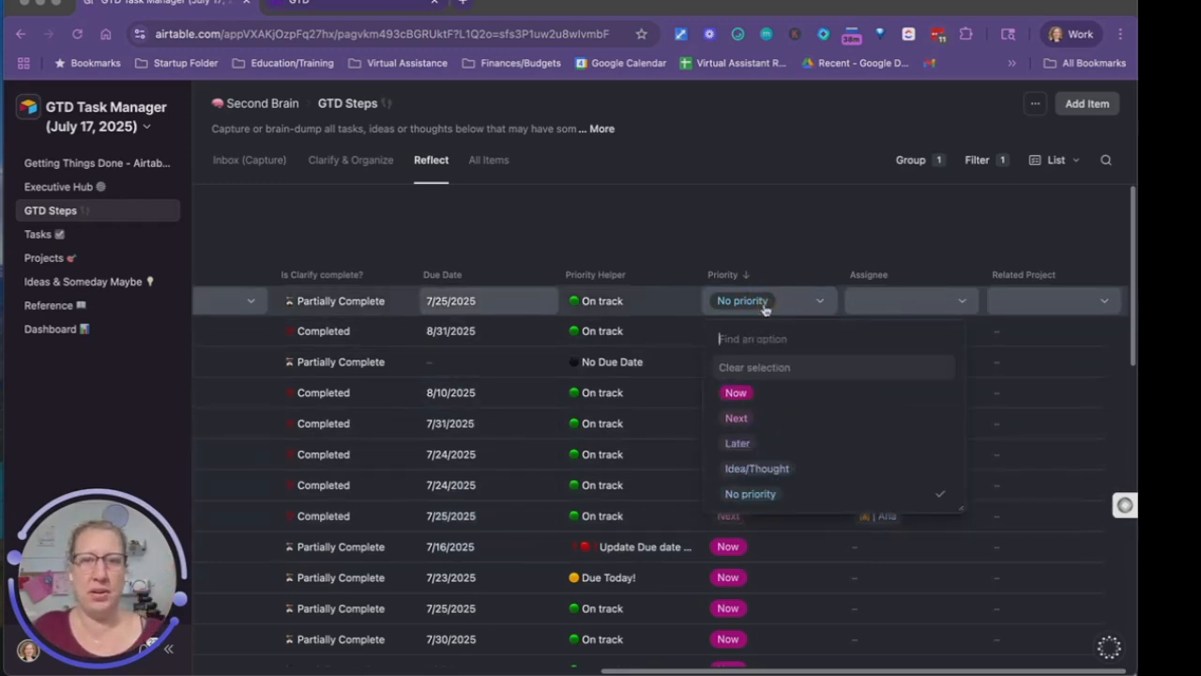
{"action": "left_click", "coordinate": [727, 314]}
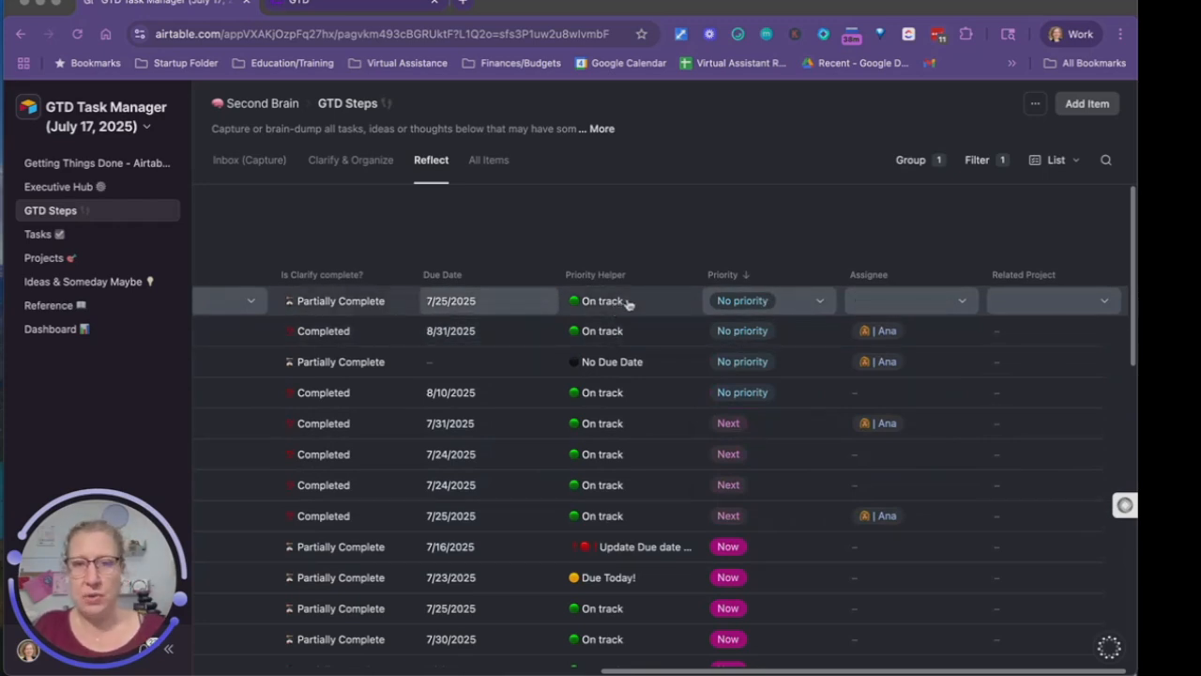
{"action": "left_click", "coordinate": [797, 302]}
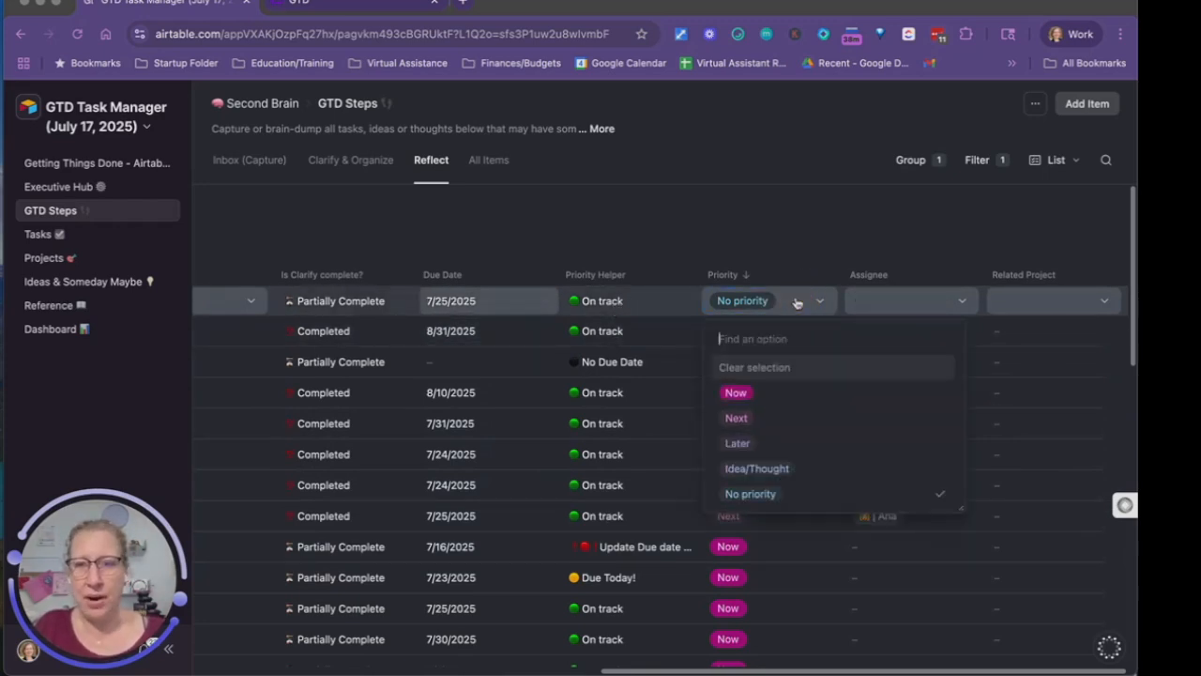
{"action": "left_click", "coordinate": [777, 419]}
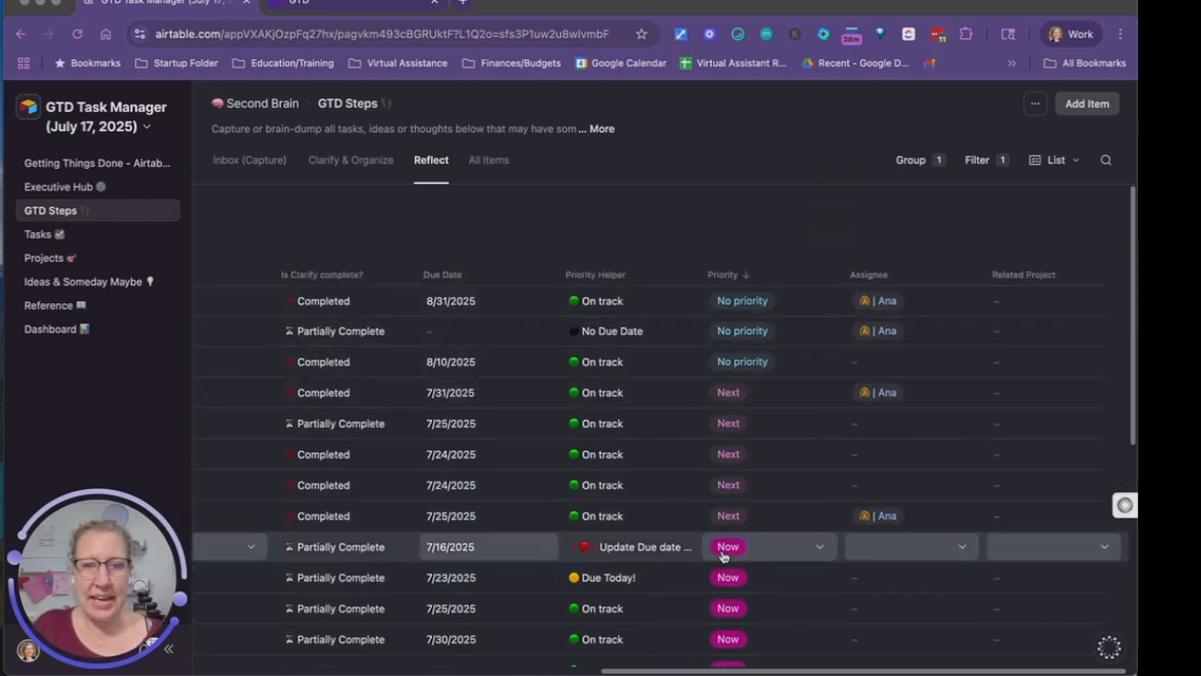
Step: Review the remaining Reflect items by priority and status, including In Progress, Waiting on Client Feedback, Paused, Someday Maybe and Reference Only
{"action": "scroll", "coordinate": [767, 545], "scroll_direction": "down", "scroll_amount": 3}
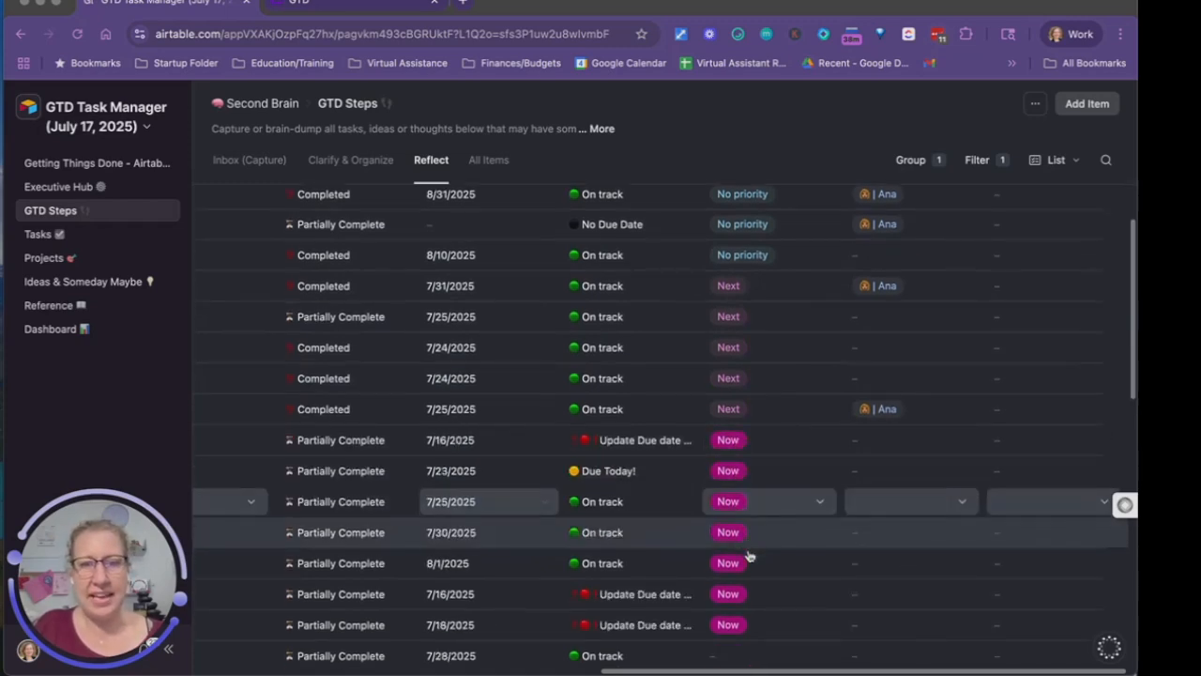
{"action": "scroll", "coordinate": [756, 583], "scroll_direction": "down", "scroll_amount": 4}
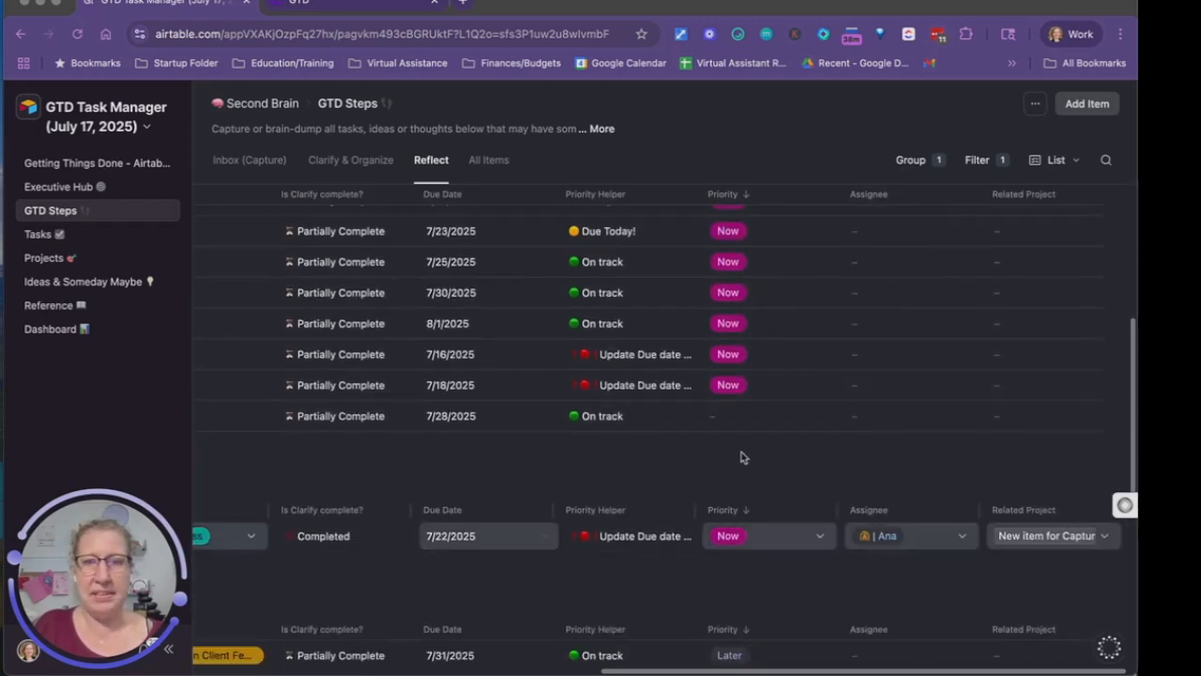
{"action": "left_click_drag", "start_coordinate": [732, 670], "coordinate": [295, 624]}
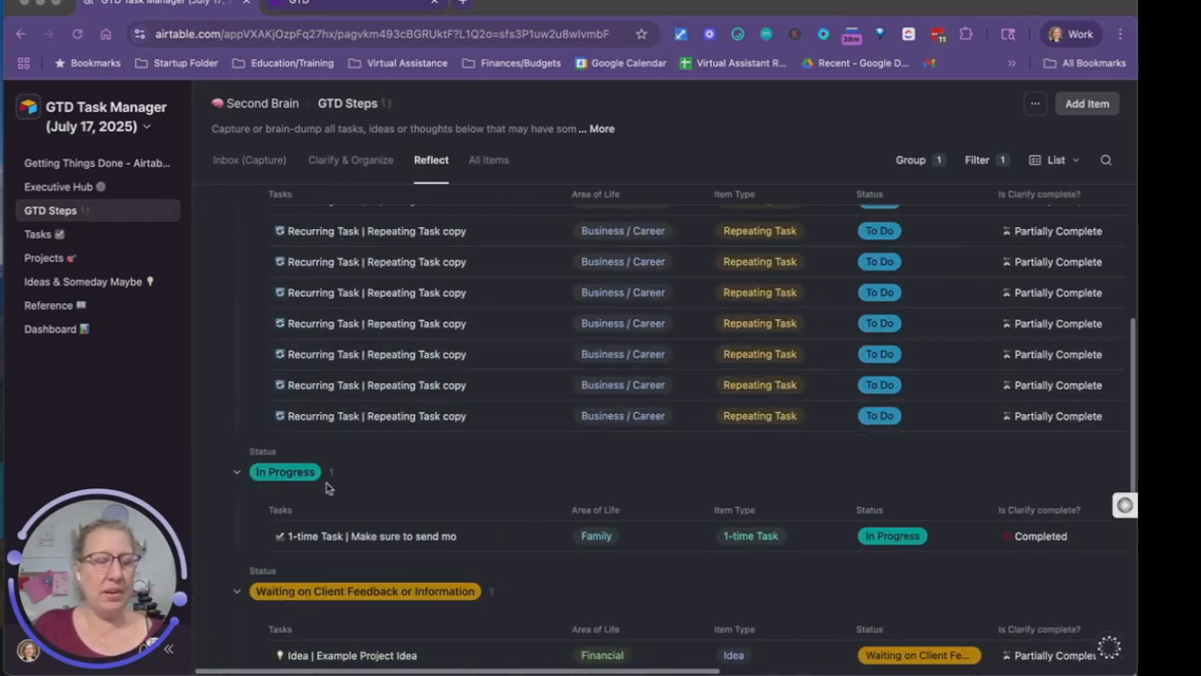
{"action": "scroll", "coordinate": [364, 500], "scroll_direction": "up", "scroll_amount": 5}
{"action": "scroll", "coordinate": [441, 394], "scroll_direction": "down", "scroll_amount": 5}
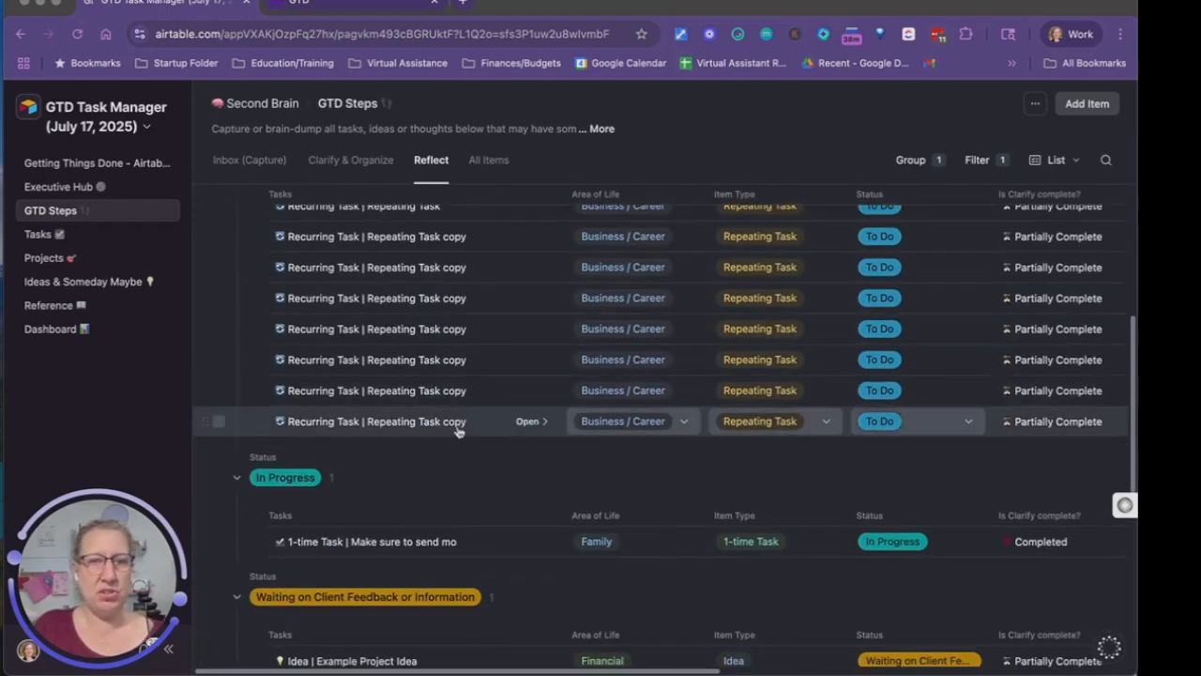
{"action": "scroll", "coordinate": [974, 580], "scroll_direction": "down", "scroll_amount": 3}
{"action": "scroll", "coordinate": [974, 580], "scroll_direction": "down", "scroll_amount": 2}
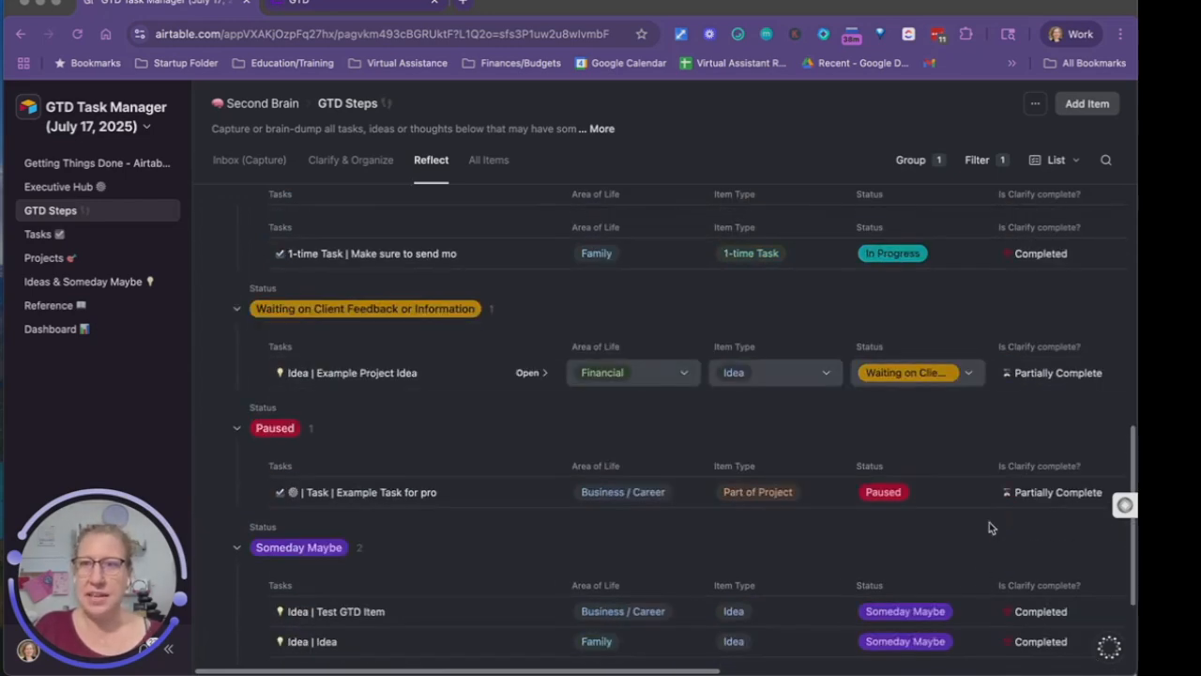
{"action": "scroll", "coordinate": [550, 392], "scroll_direction": "down", "scroll_amount": 3}
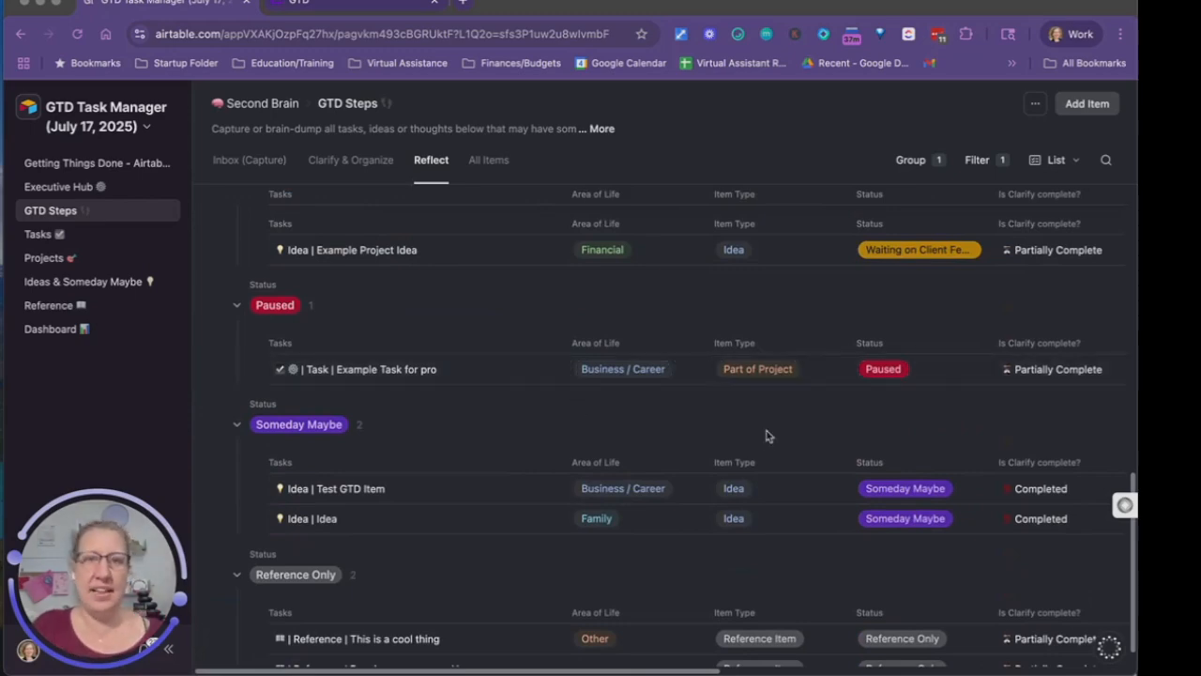
{"action": "scroll", "coordinate": [729, 361], "scroll_direction": "up", "scroll_amount": 10}
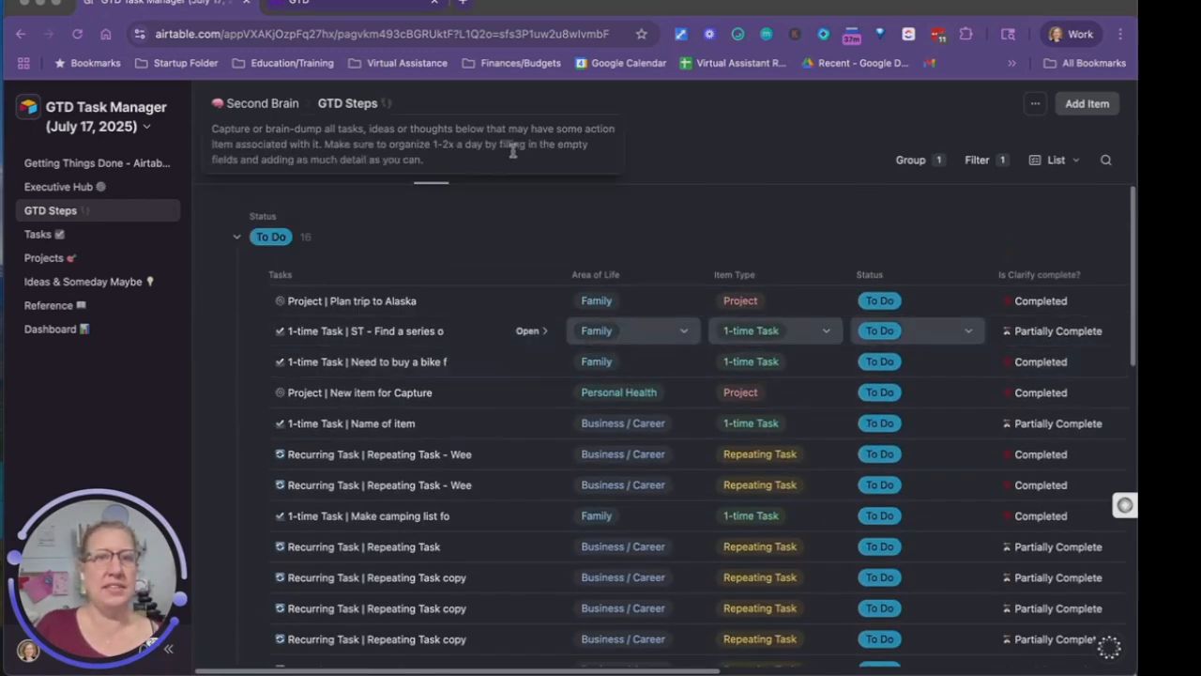
Step: Look through All Items by status, from the Capture inbox through the Completed, Paused and Someday Maybe groups
{"action": "left_click", "coordinate": [494, 167]}
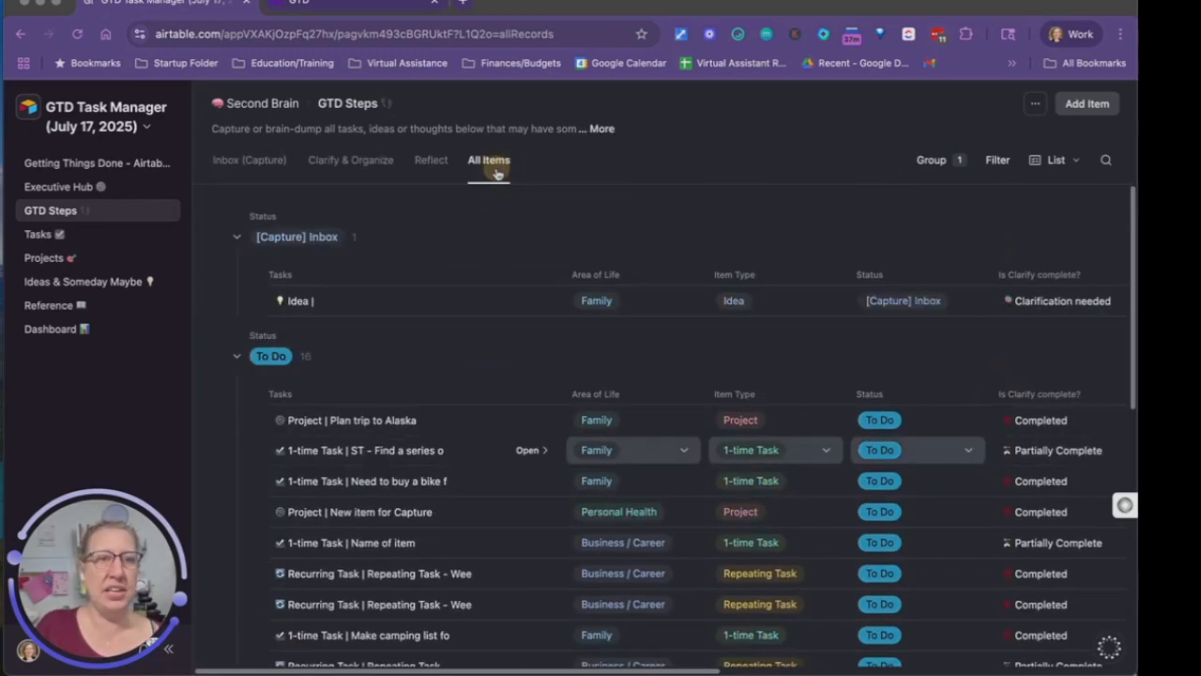
{"action": "scroll", "coordinate": [713, 469], "scroll_direction": "down", "scroll_amount": 5}
{"action": "scroll", "coordinate": [611, 486], "scroll_direction": "down", "scroll_amount": 3}
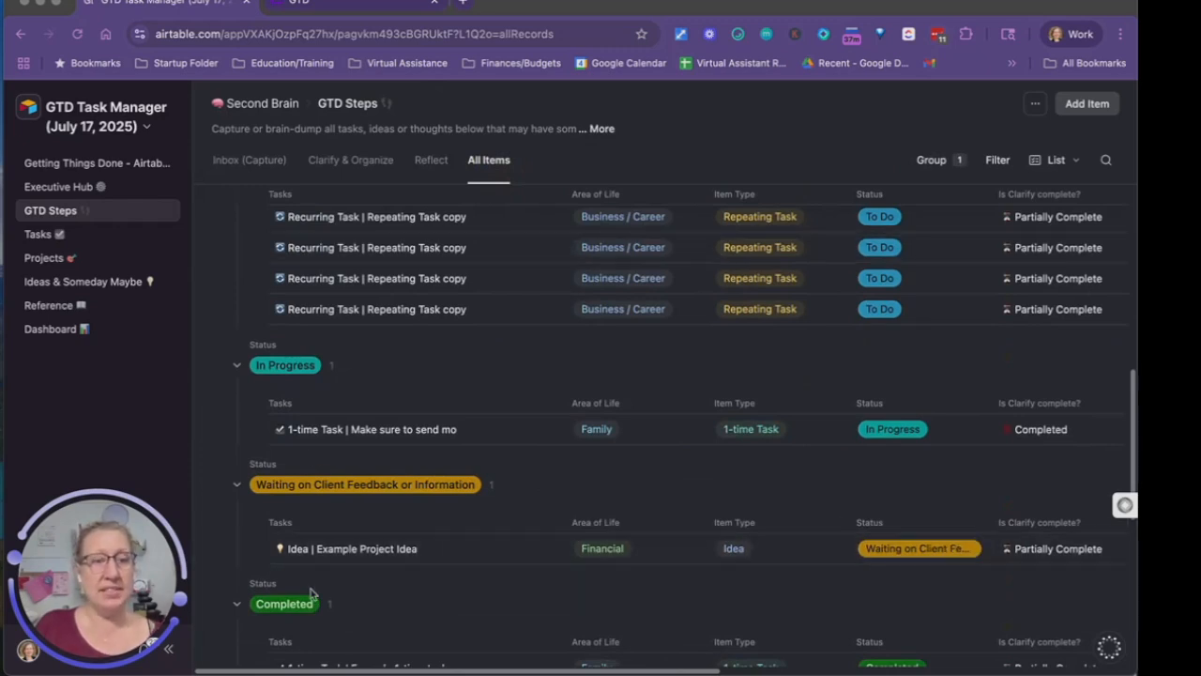
{"action": "scroll", "coordinate": [493, 593], "scroll_direction": "down", "scroll_amount": 5}
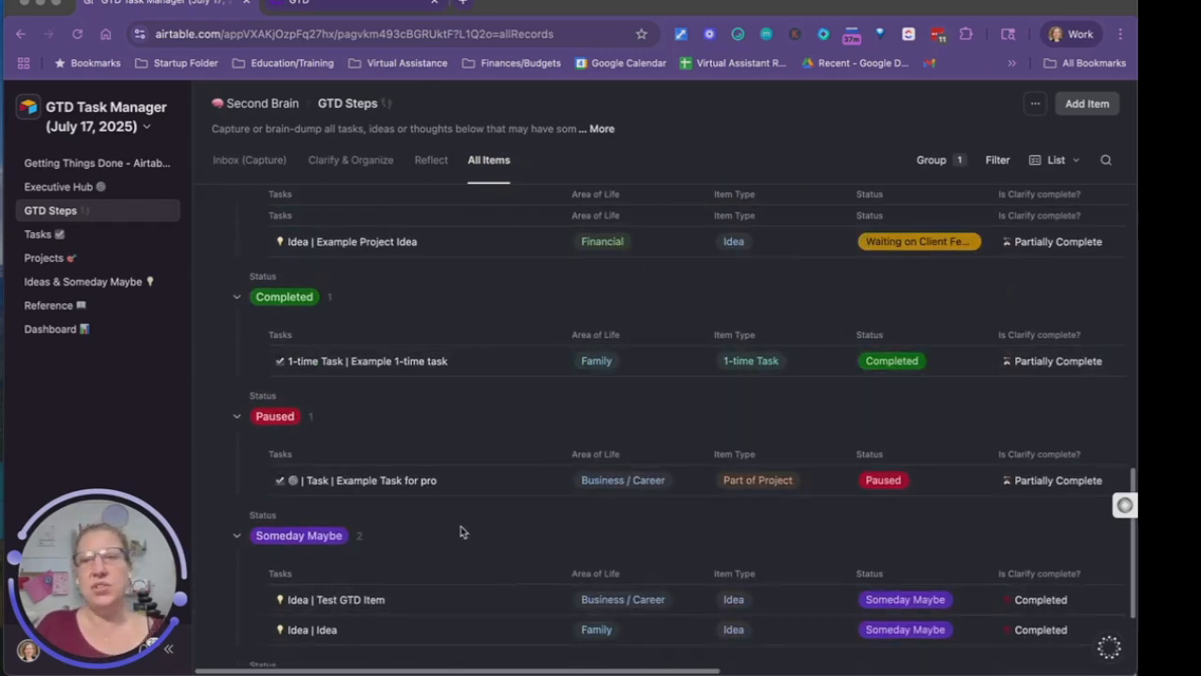
{"action": "scroll", "coordinate": [460, 531], "scroll_direction": "up", "scroll_amount": 15}
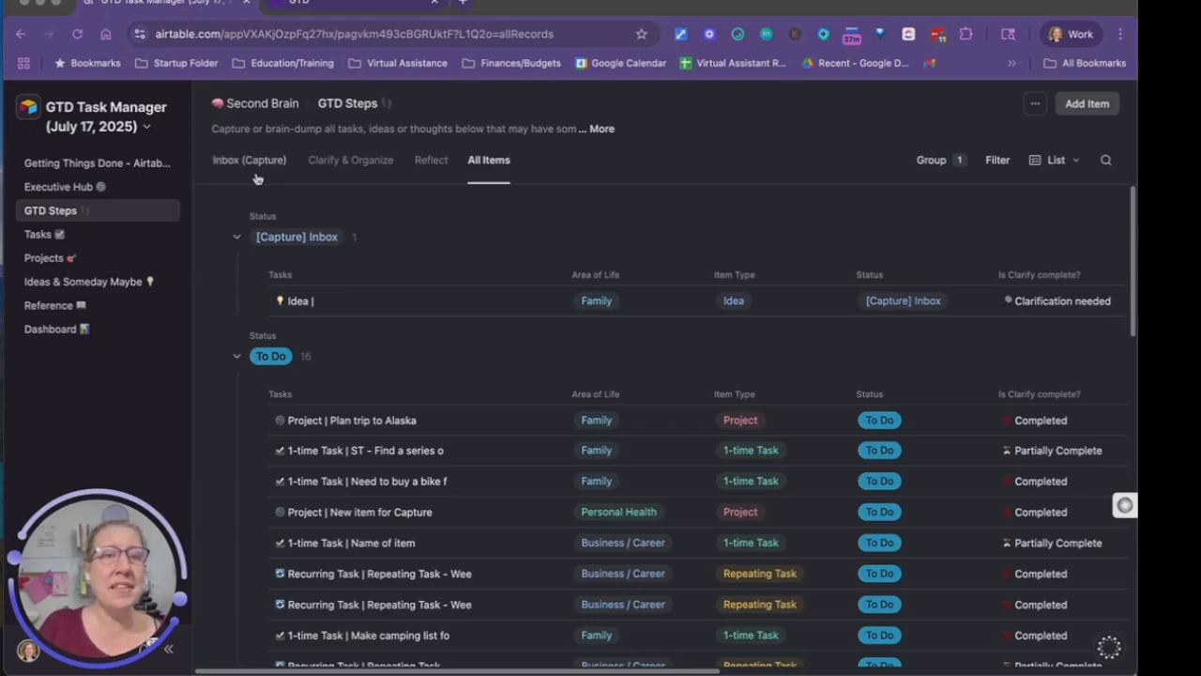
Step: Show the Reflect items in the Calendar layout
{"action": "left_click", "coordinate": [429, 162]}
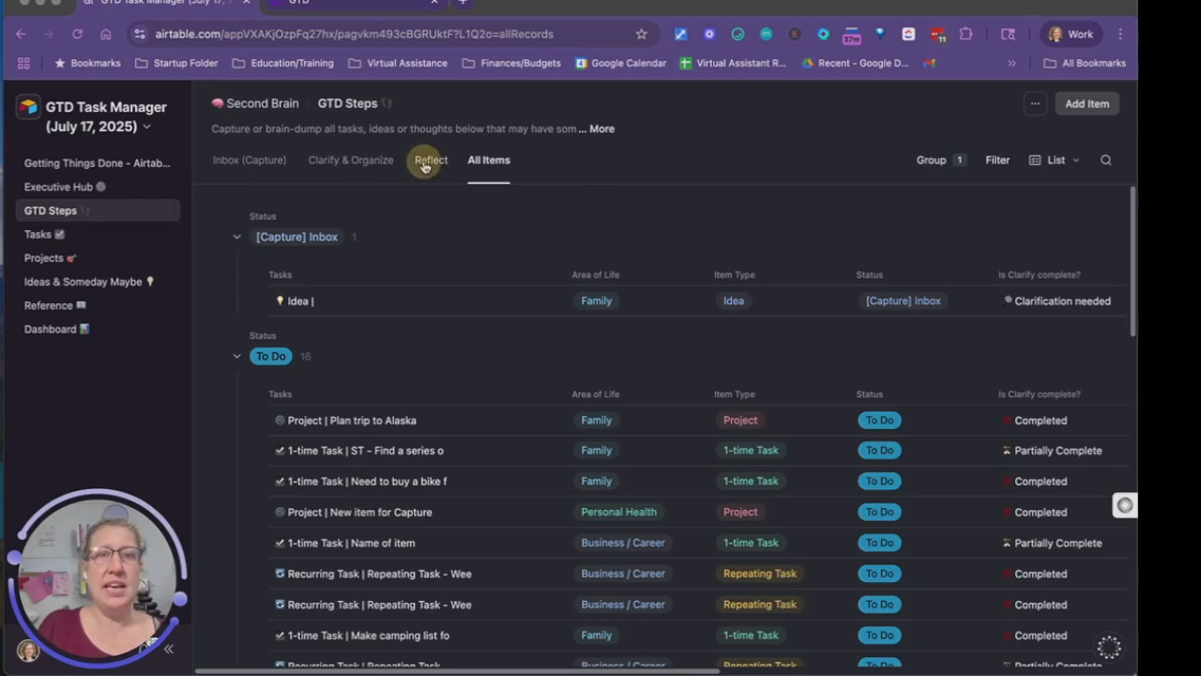
{"action": "left_click", "coordinate": [1057, 161]}
{"action": "left_click", "coordinate": [988, 262]}
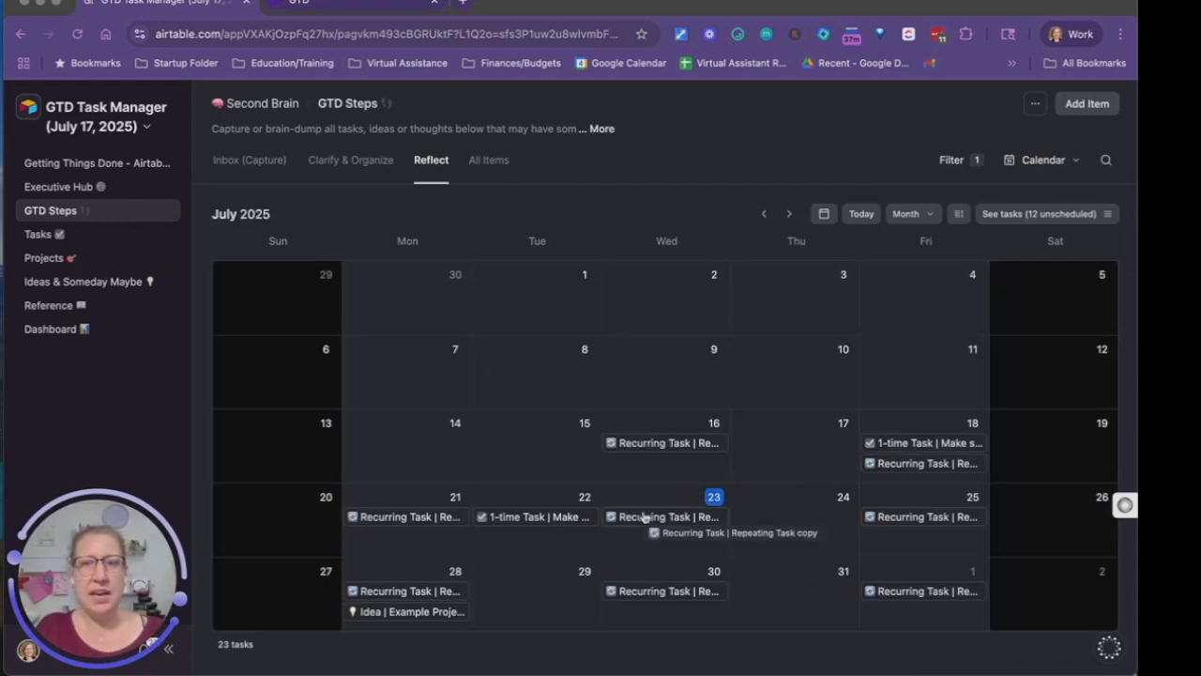
Step: Open the July 23 recurring task from the calendar, examine its full record including recurrence settings and checklist, and close it
{"action": "left_click", "coordinate": [644, 517]}
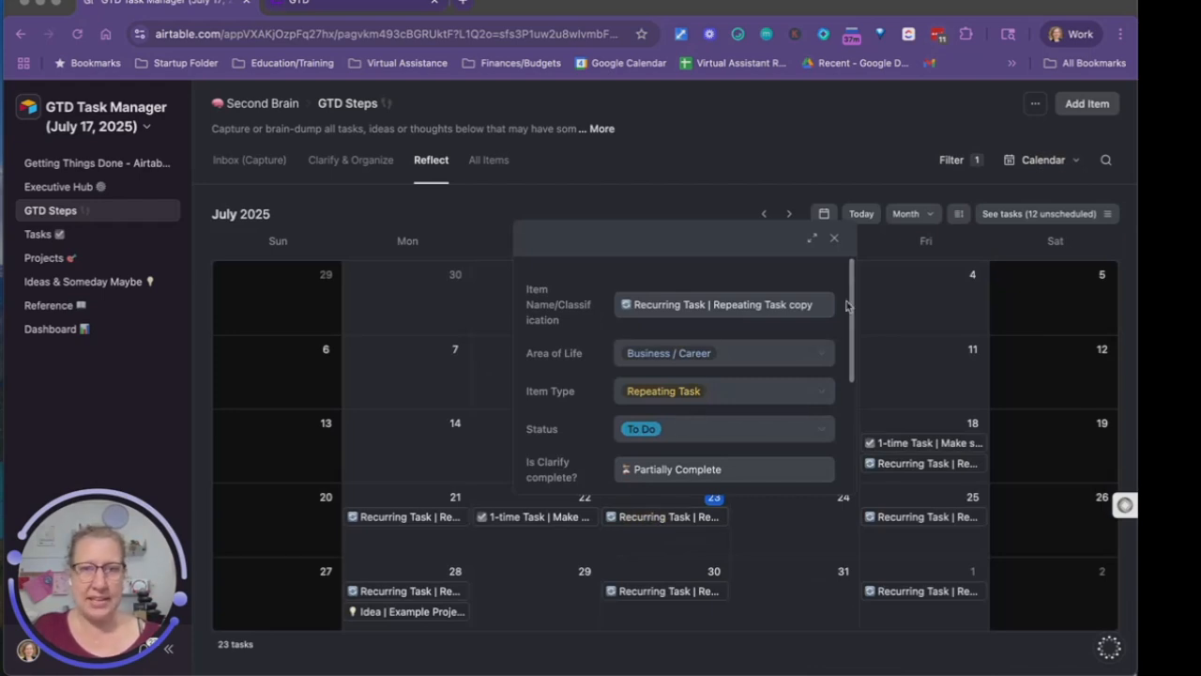
{"action": "scroll", "coordinate": [777, 382], "scroll_direction": "down", "scroll_amount": 3}
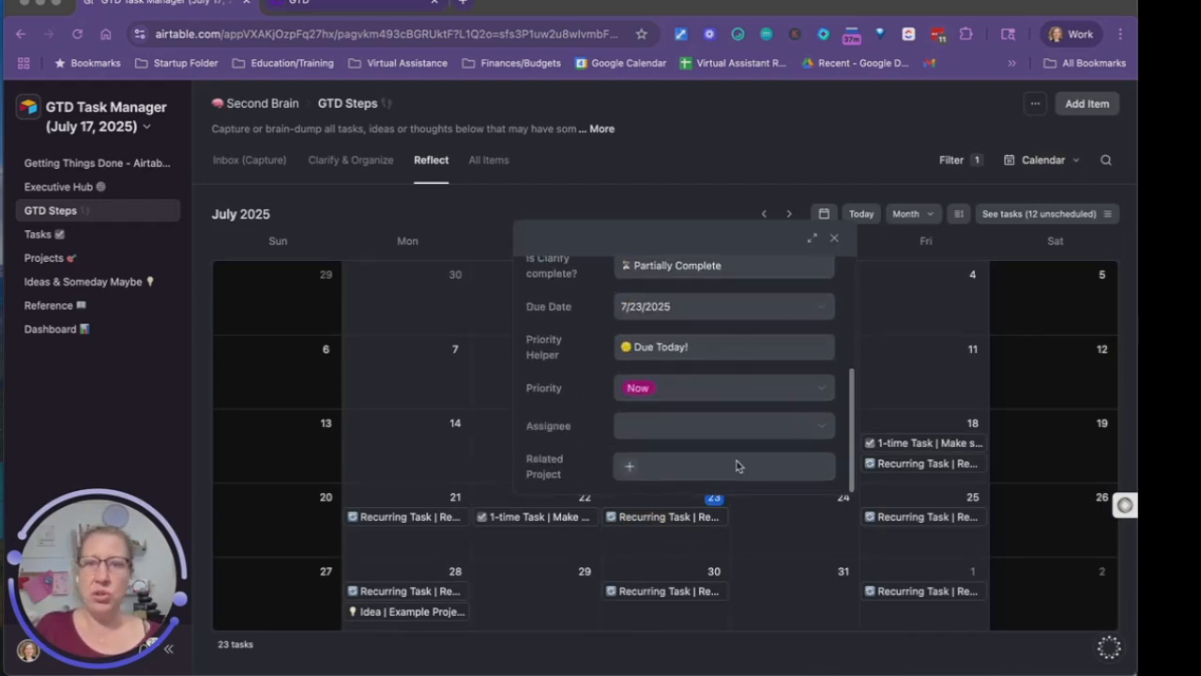
{"action": "left_click", "coordinate": [812, 237]}
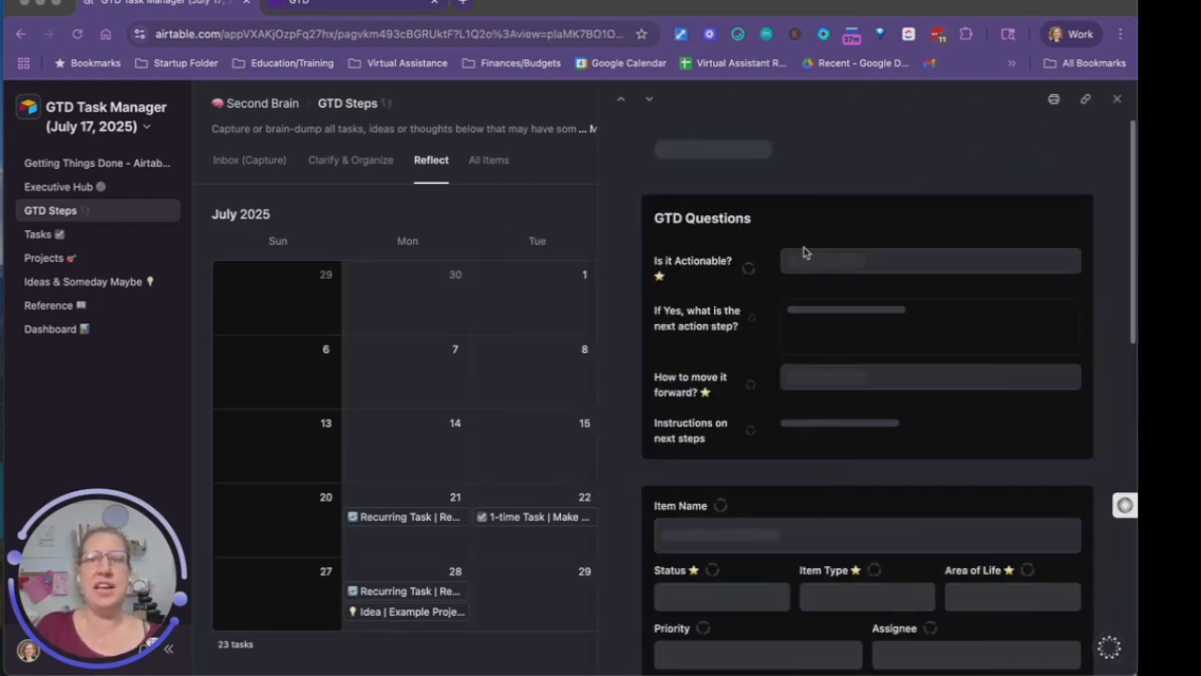
{"action": "scroll", "coordinate": [855, 471], "scroll_direction": "down", "scroll_amount": 8}
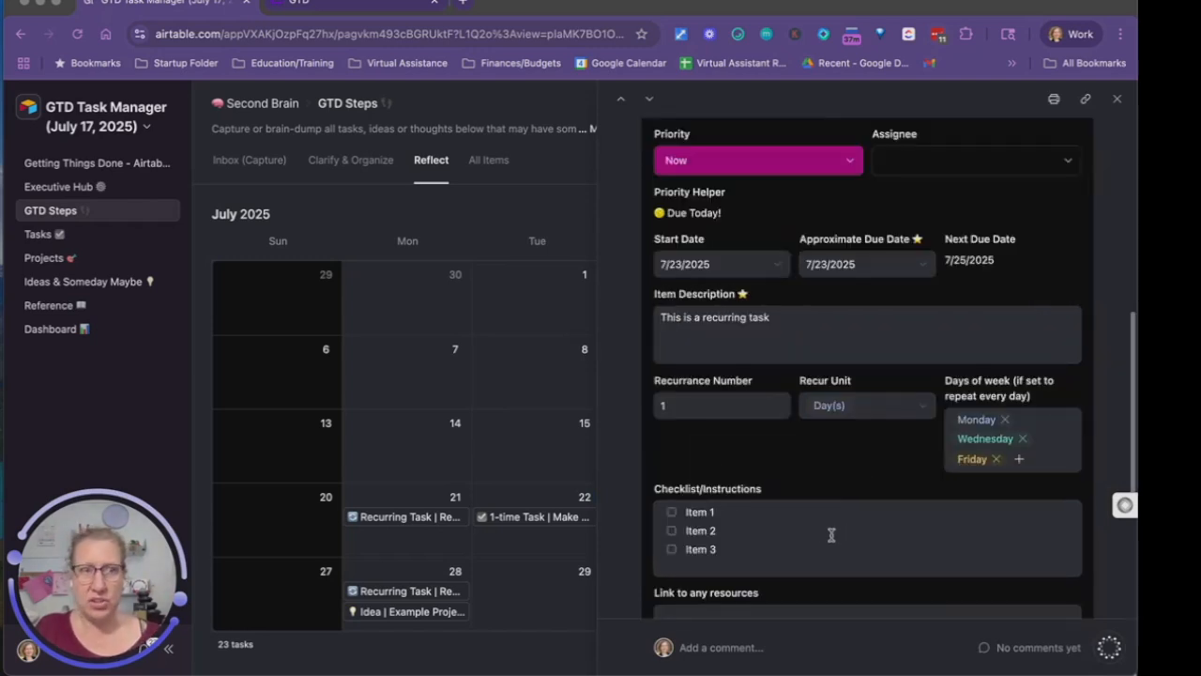
{"action": "left_click", "coordinate": [573, 168]}
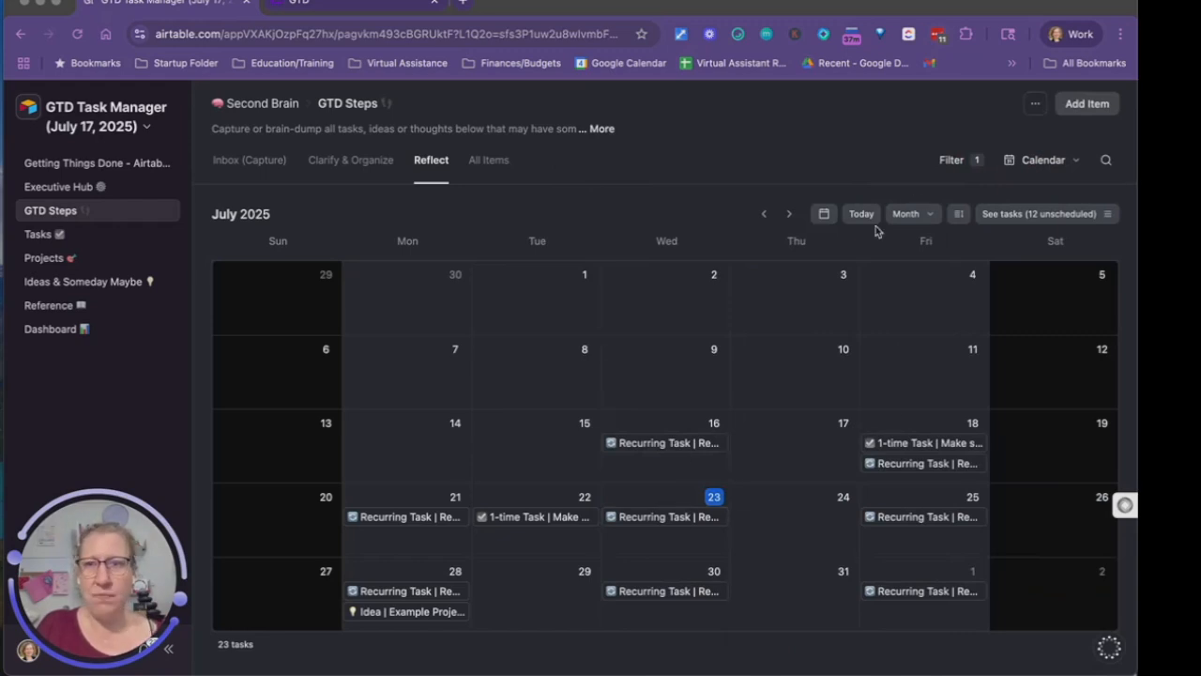
Step: Switch the Reflect calendar to the Day range and go to today's date
{"action": "left_click", "coordinate": [916, 218]}
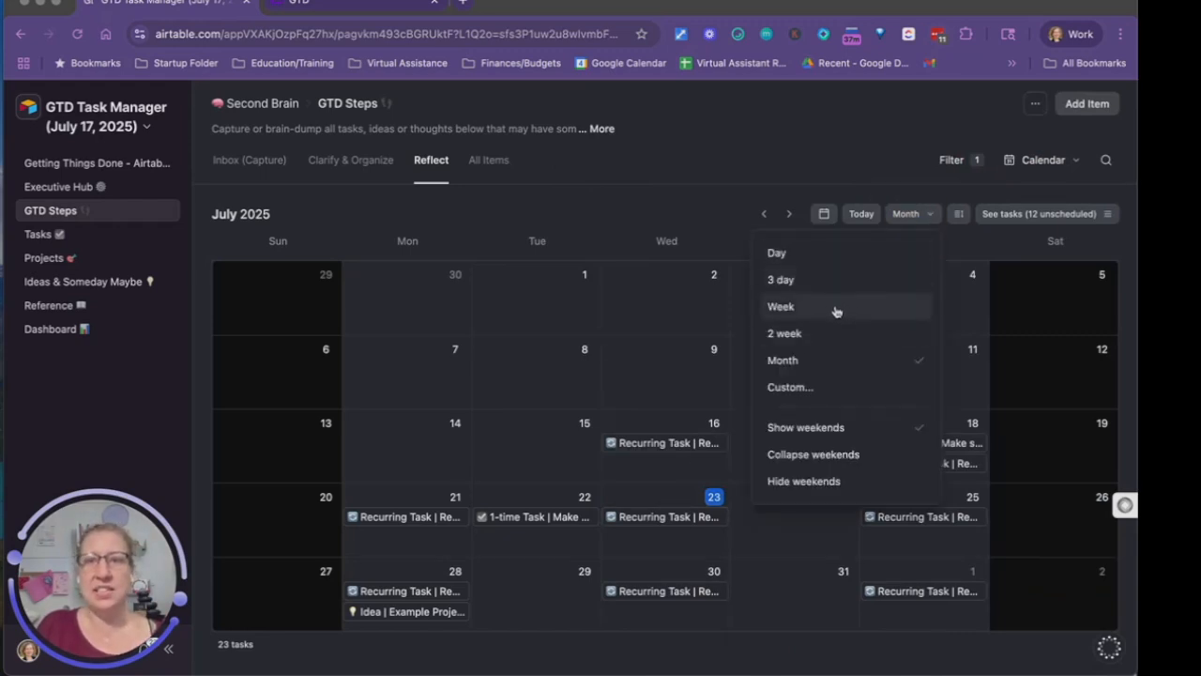
{"action": "left_click", "coordinate": [838, 255]}
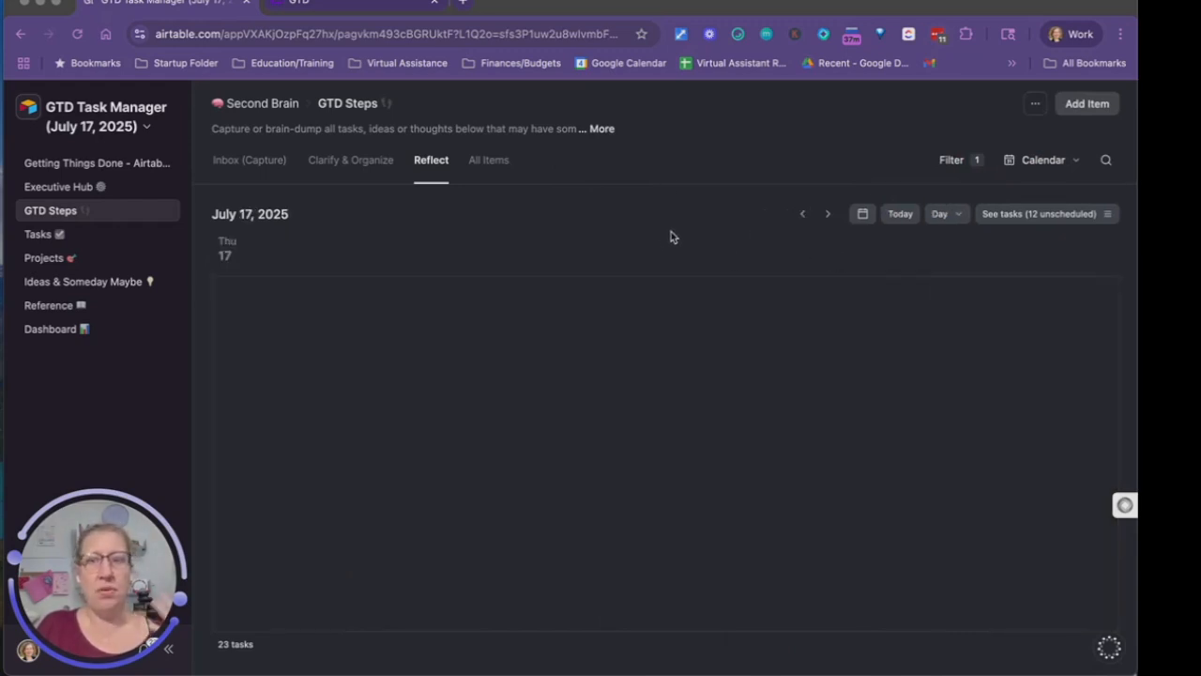
{"action": "left_click", "coordinate": [724, 376]}
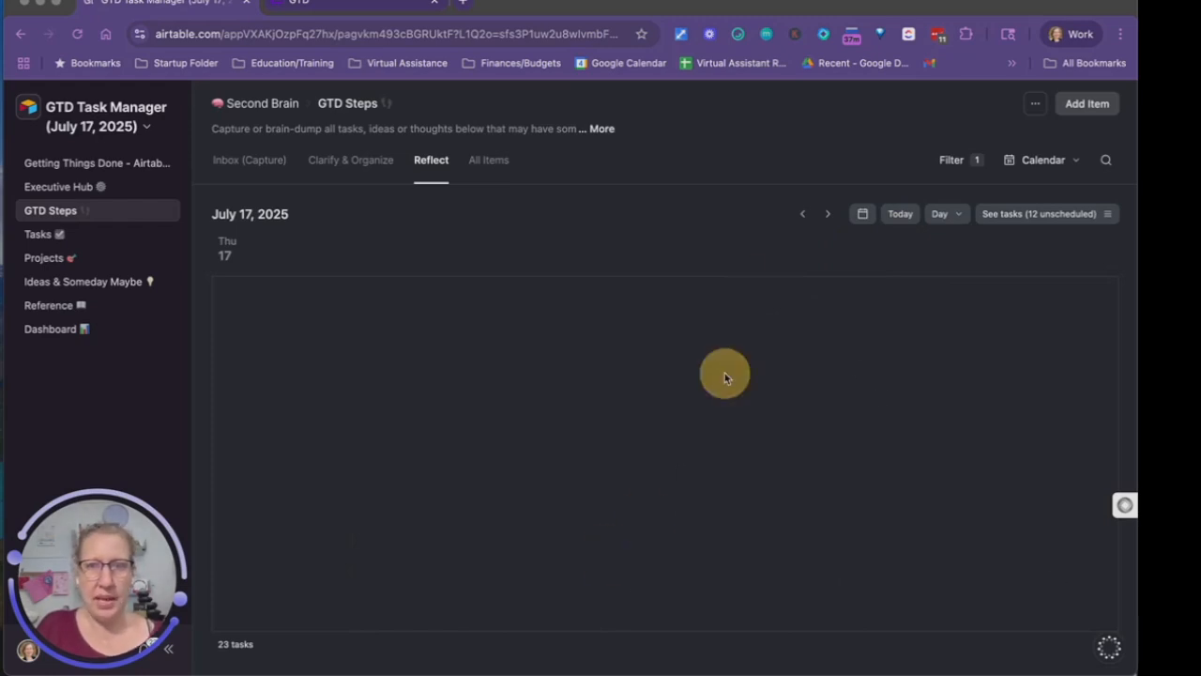
{"action": "left_click", "coordinate": [903, 218]}
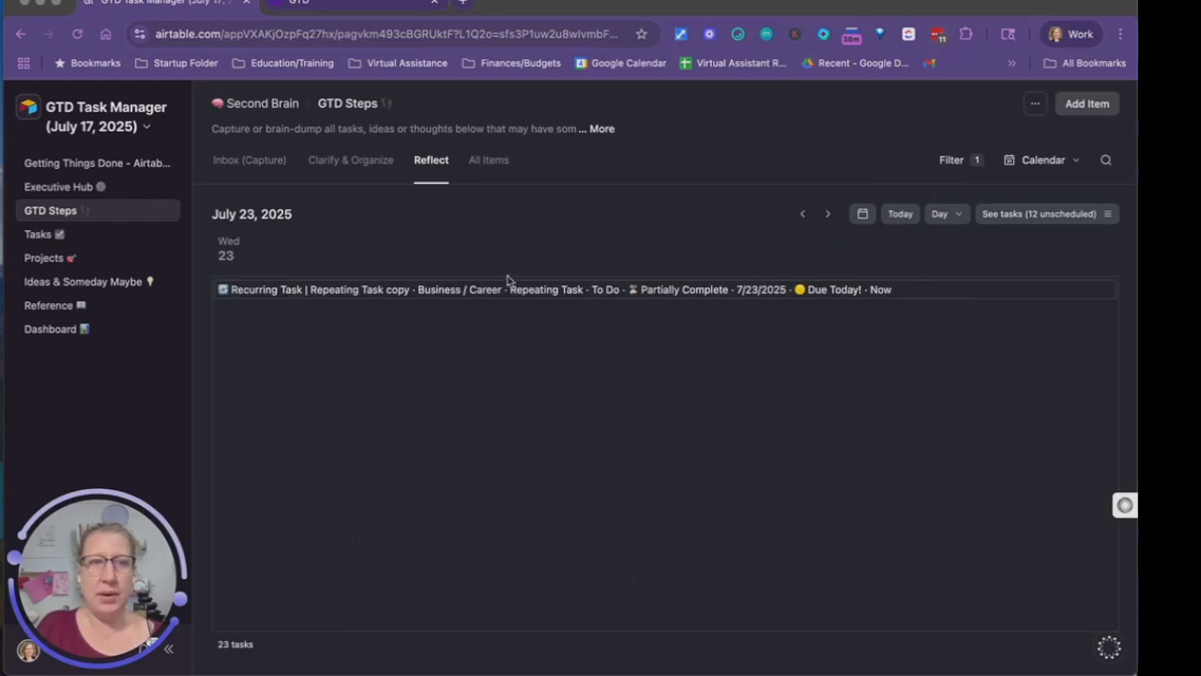
Step: Expand the recurring task listed for today to view its GTD questions, and close the record
{"action": "left_click", "coordinate": [767, 289]}
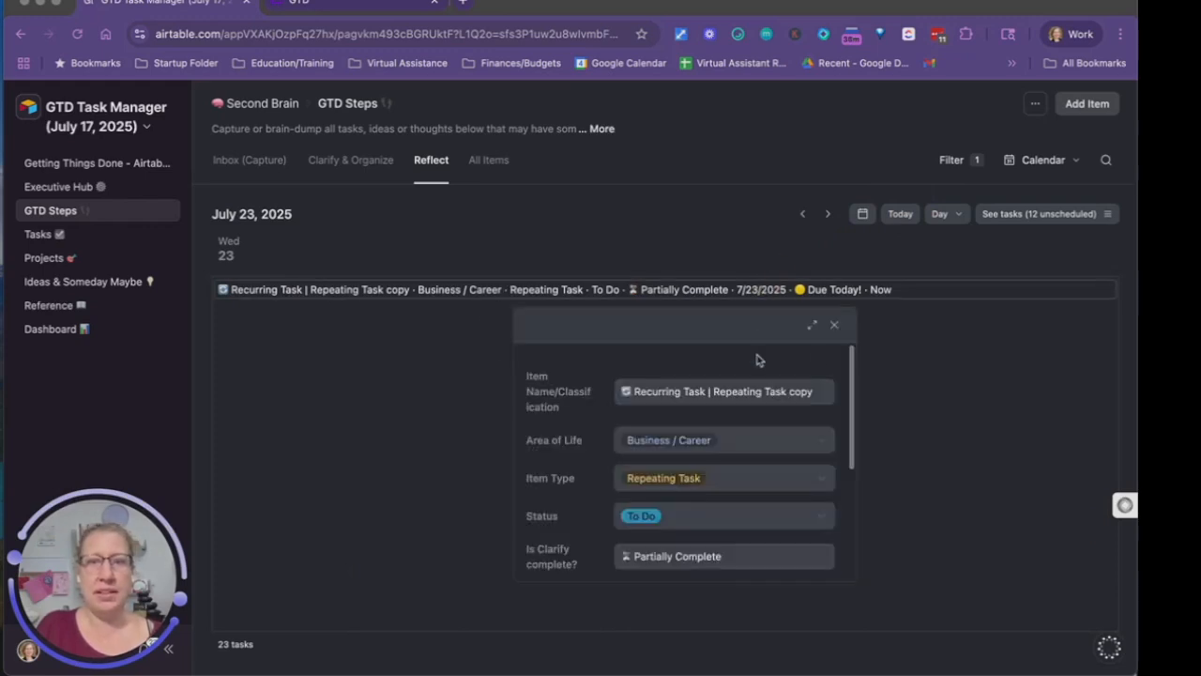
{"action": "left_click", "coordinate": [816, 324]}
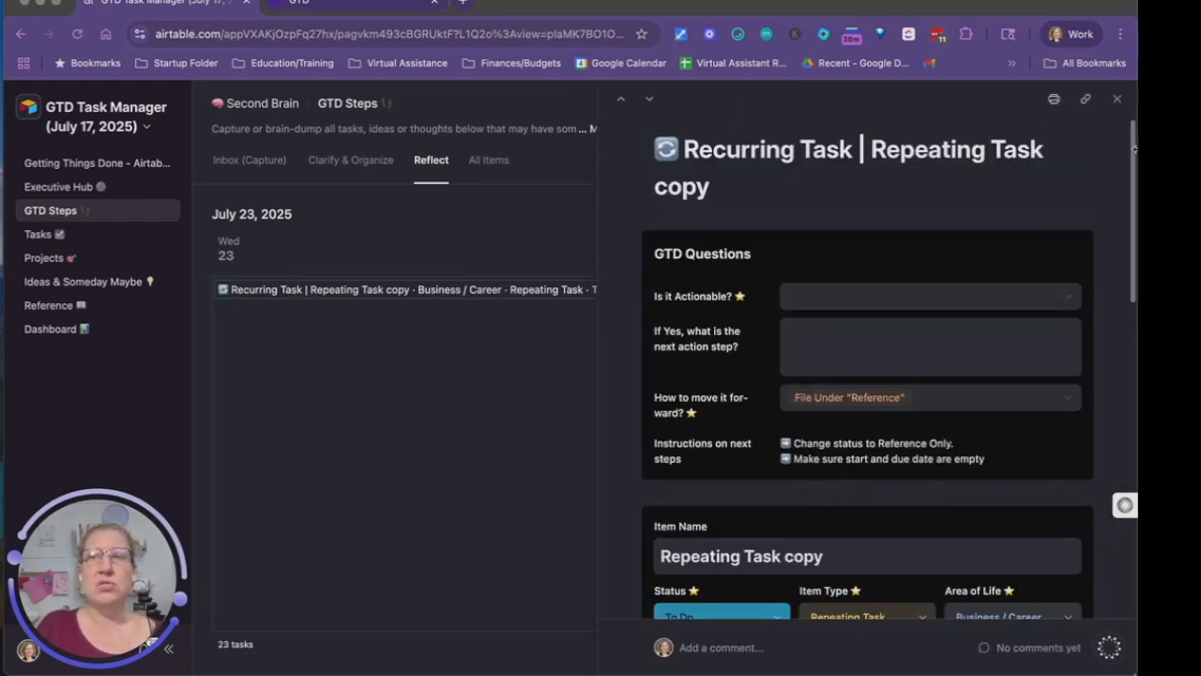
{"action": "left_click", "coordinate": [1116, 101]}
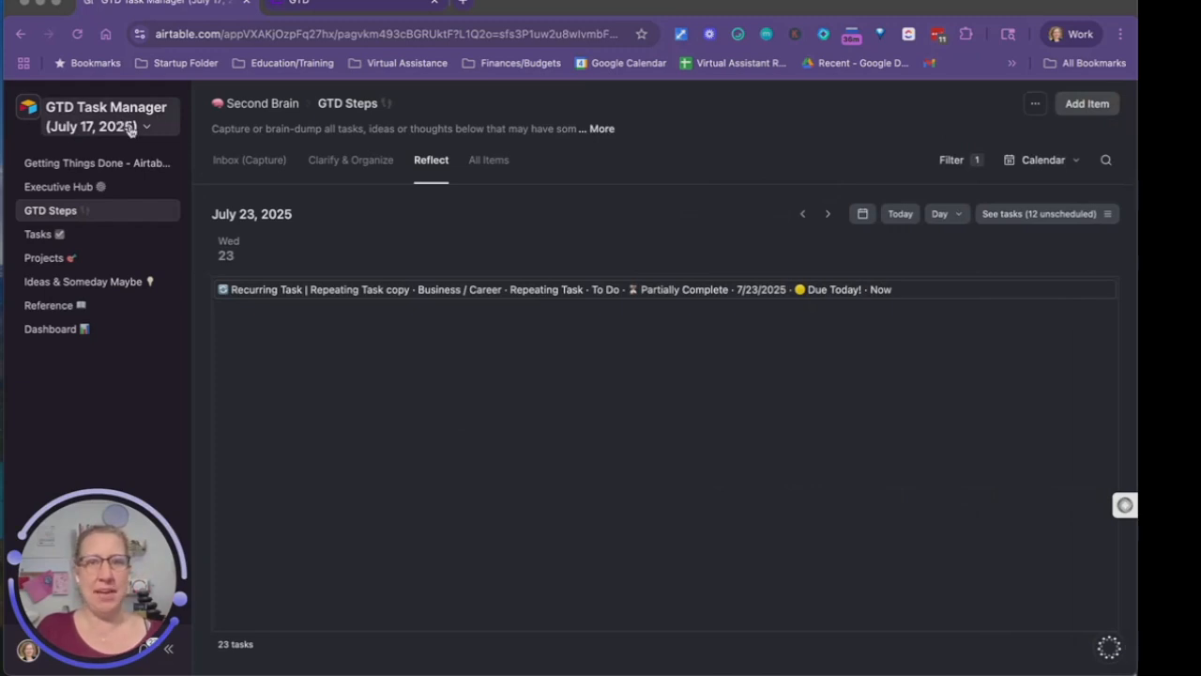
Step: Go to the Inbox (Capture) view and change its layout from Calendar to List
{"action": "left_click", "coordinate": [255, 159]}
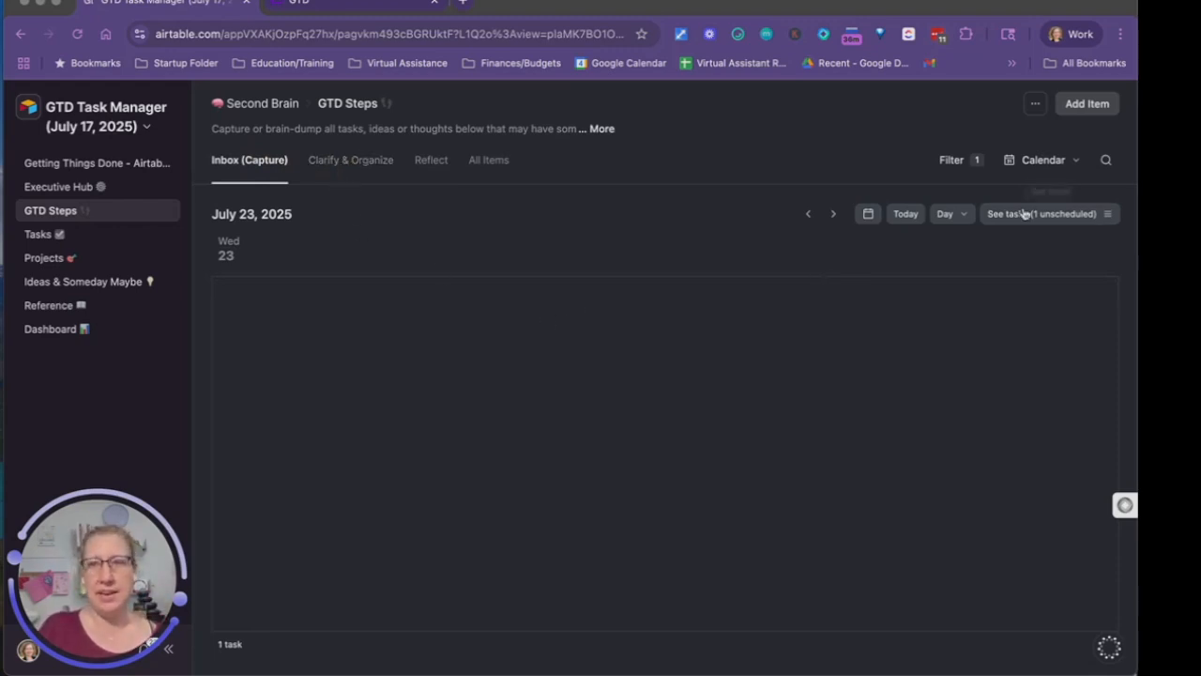
{"action": "left_click", "coordinate": [1040, 159]}
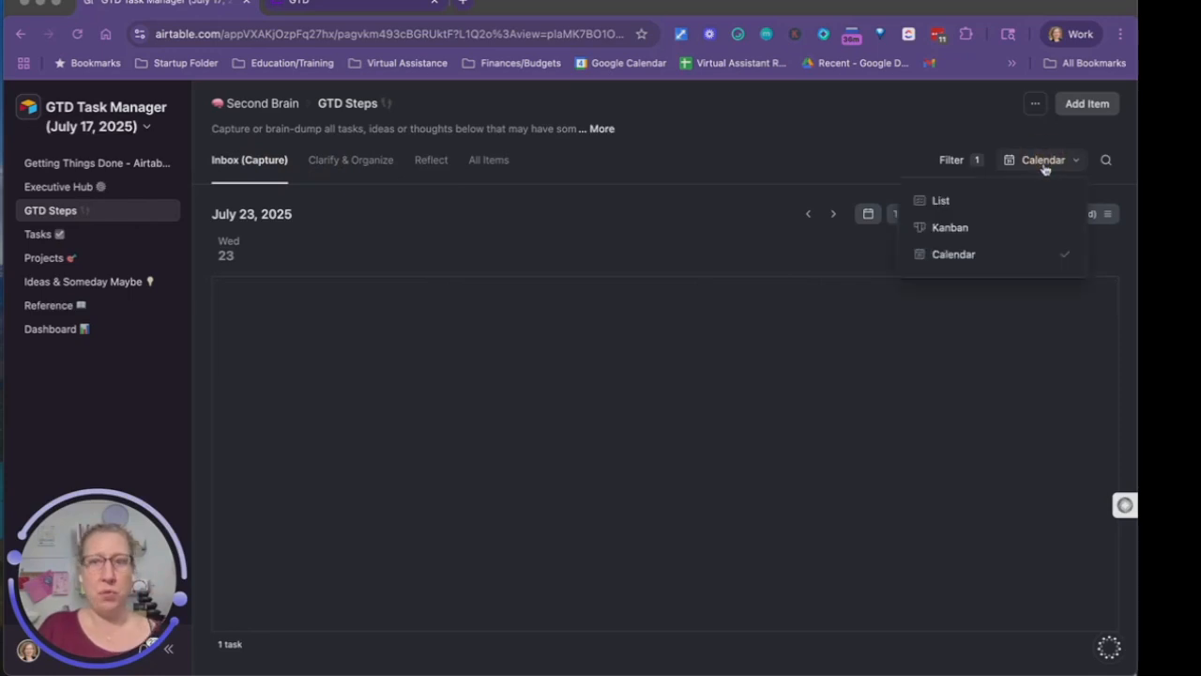
{"action": "left_click", "coordinate": [1018, 200]}
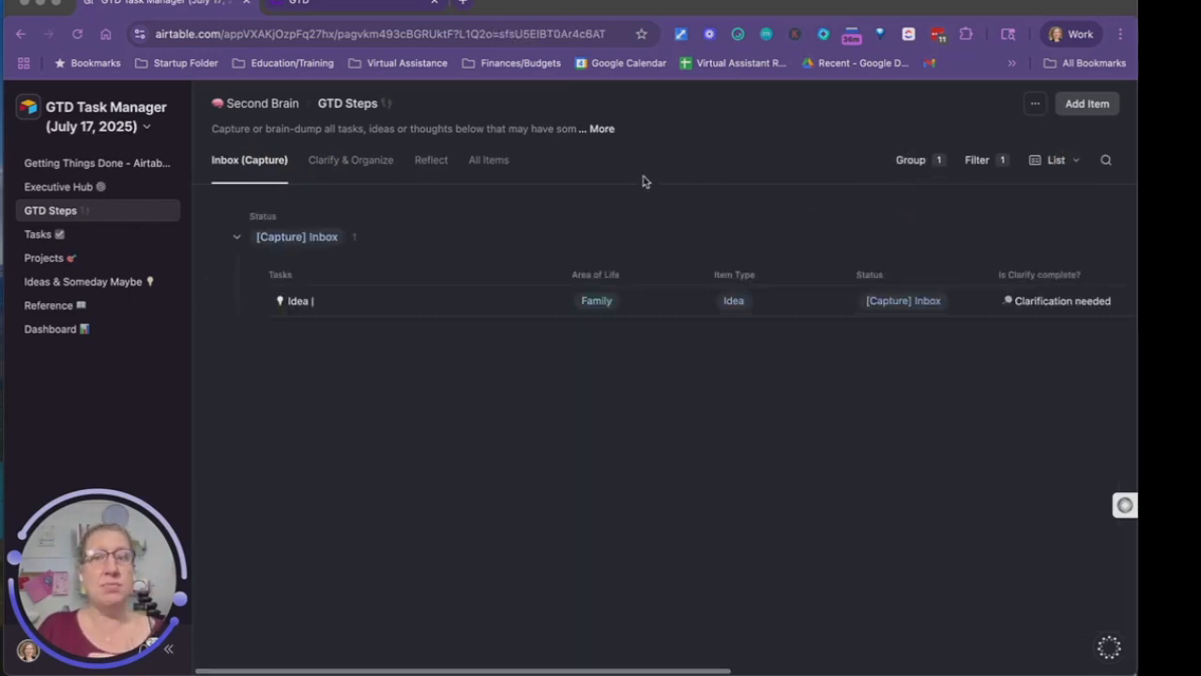